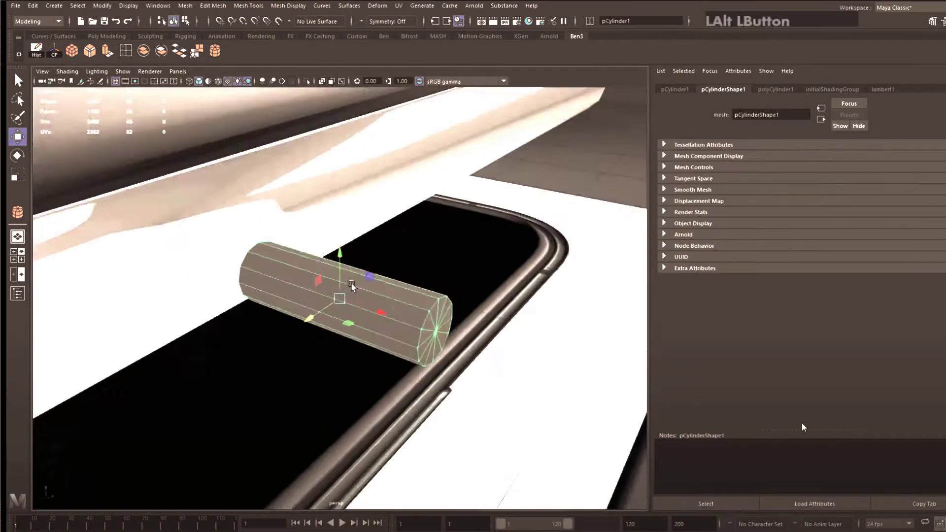
{"action": "left_click_drag", "start_coordinate": [352, 284], "coordinate": [304, 328], "text": "alt"}
{"action": "middle_click_drag", "start_coordinate": [304, 327], "coordinate": [347, 312], "text": "alt"}
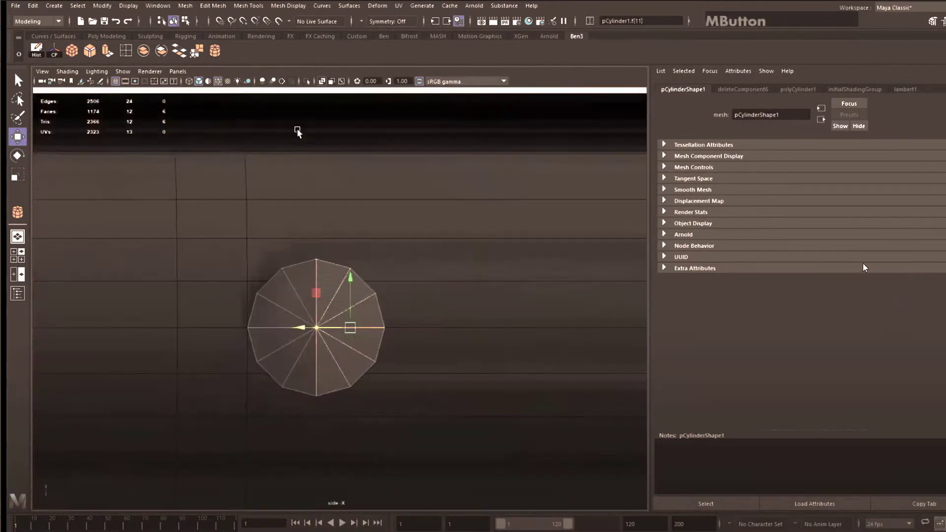
{"action": "left_click", "coordinate": [212, 6]}
{"action": "left_click", "coordinate": [255, 99]}
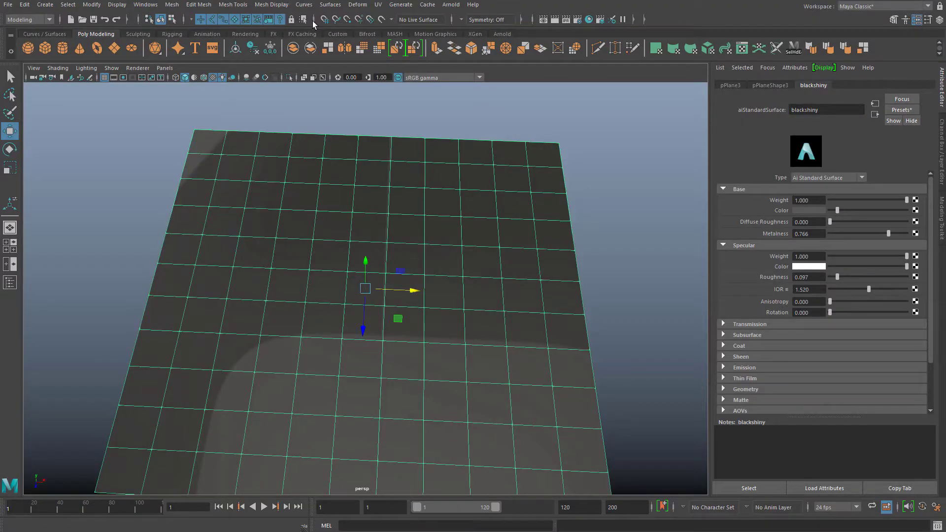
- Select one face near the middle of the plane and grow the selection to a three-by-three block of faces
{"action": "right_click_drag", "start_coordinate": [358, 246], "coordinate": [356, 286]}
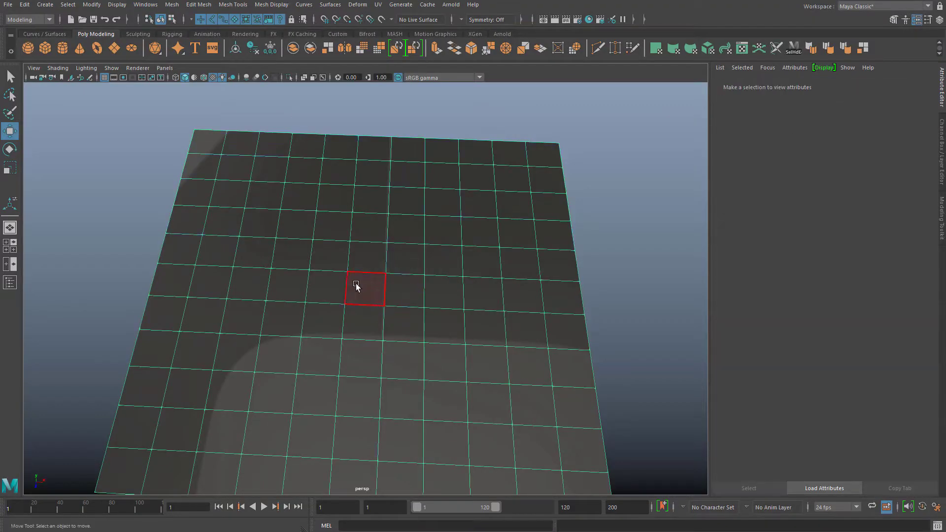
{"action": "left_click_drag", "start_coordinate": [357, 286], "coordinate": [357, 289], "text": "alt"}
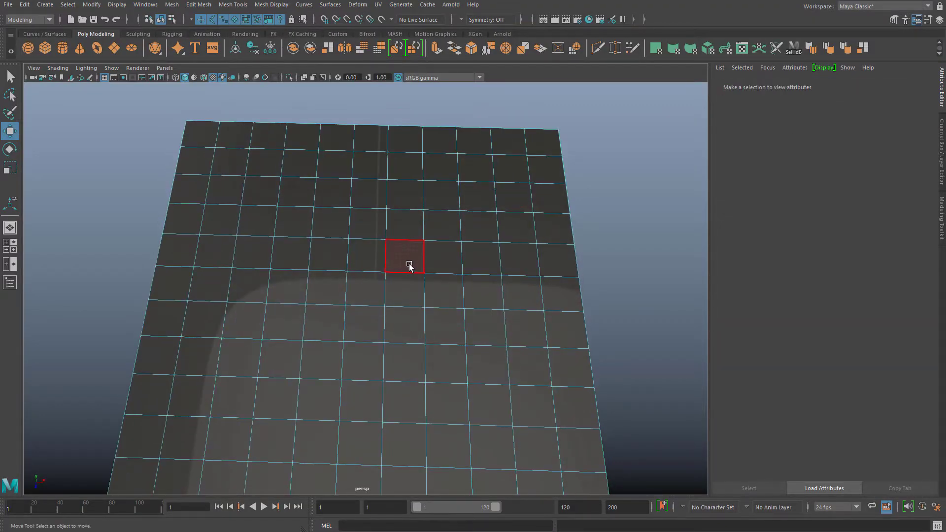
{"action": "left_click", "coordinate": [447, 259]}
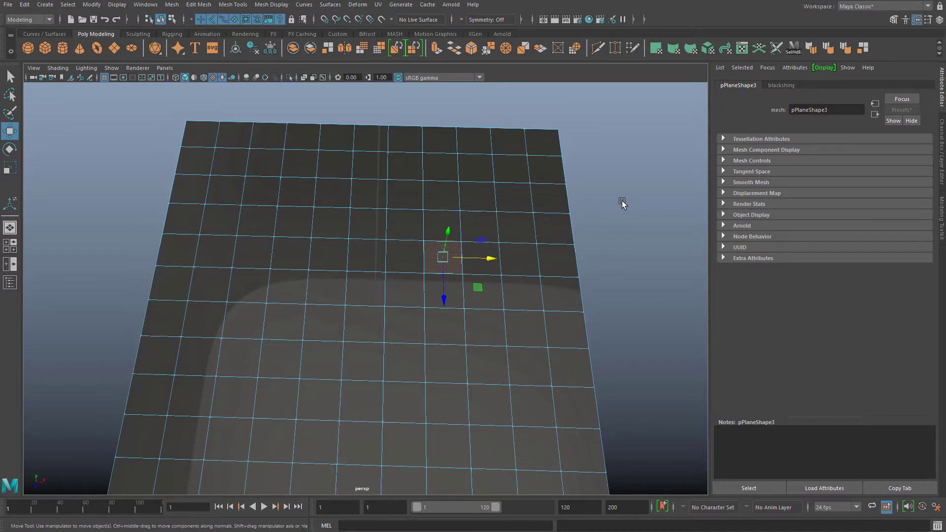
{"action": "key", "text": "shift+period"}
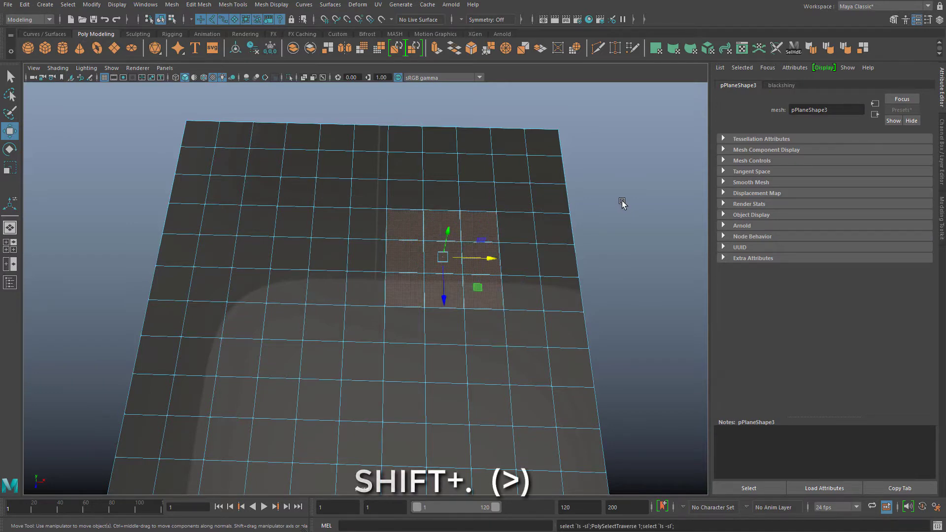
- Try circularizing the selected three-by-three block of faces on the plane
{"action": "right_click", "coordinate": [424, 253], "text": "shift"}
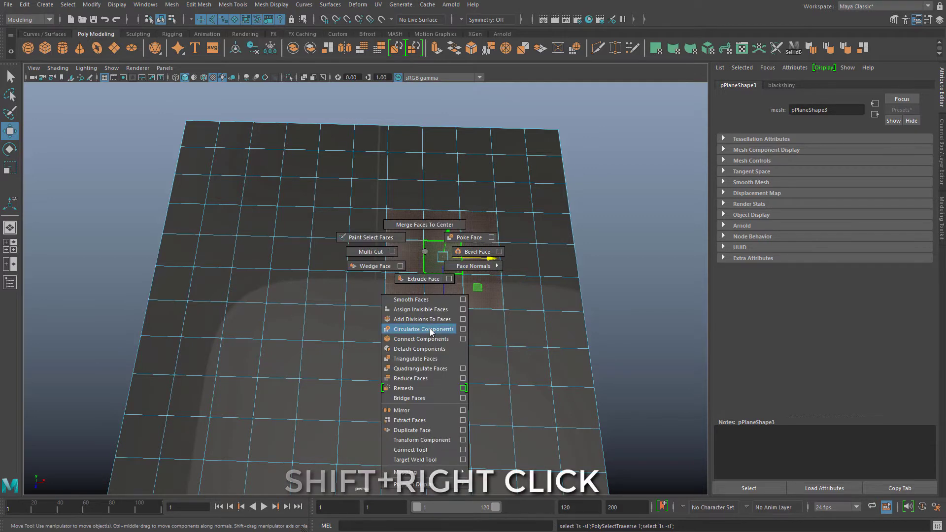
{"action": "left_click", "coordinate": [429, 329]}
{"action": "left_click_drag", "start_coordinate": [515, 259], "coordinate": [488, 244], "text": "alt"}
{"action": "key", "text": "ctrl+z"}
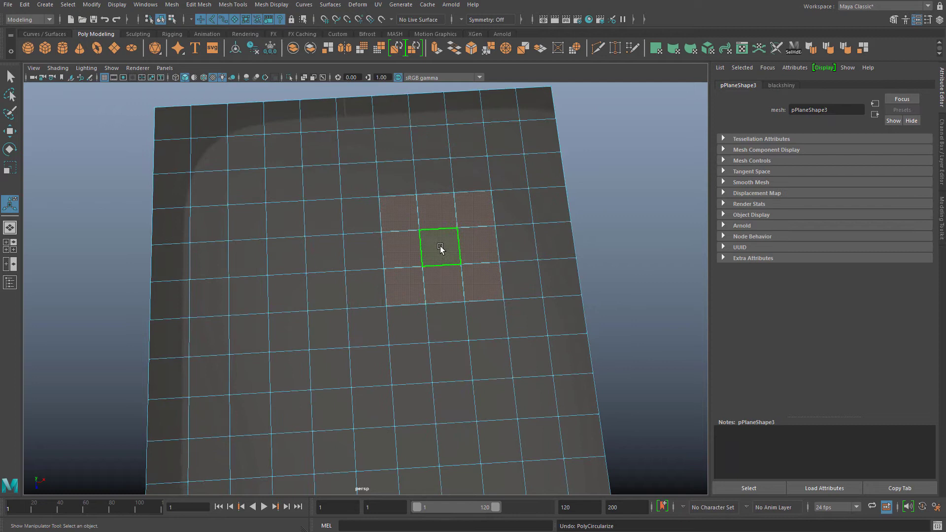
- Grow the selection to a five-by-five block of faces and circularize it with Twist 1.4 and Relax Interior 0
{"action": "key", "text": "shift+period"}
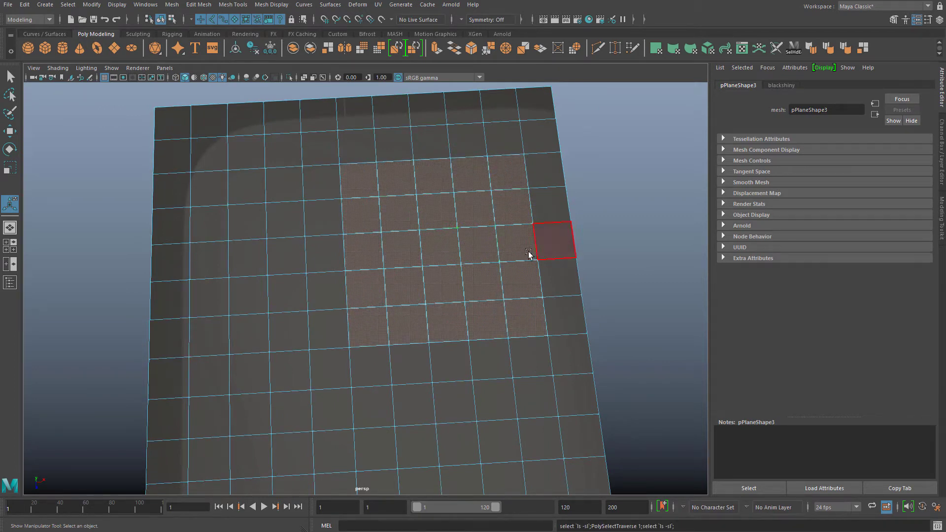
{"action": "right_click_drag", "start_coordinate": [443, 247], "coordinate": [442, 320], "text": "shift"}
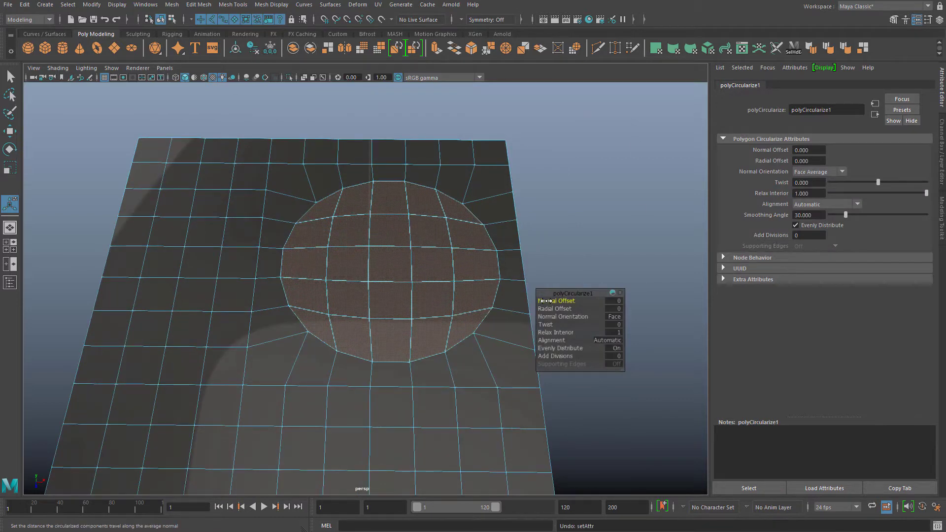
{"action": "left_click_drag", "start_coordinate": [546, 300], "coordinate": [526, 331]}
{"action": "key", "text": "ctrl+z"}
{"action": "key", "text": "ctrl+z"}
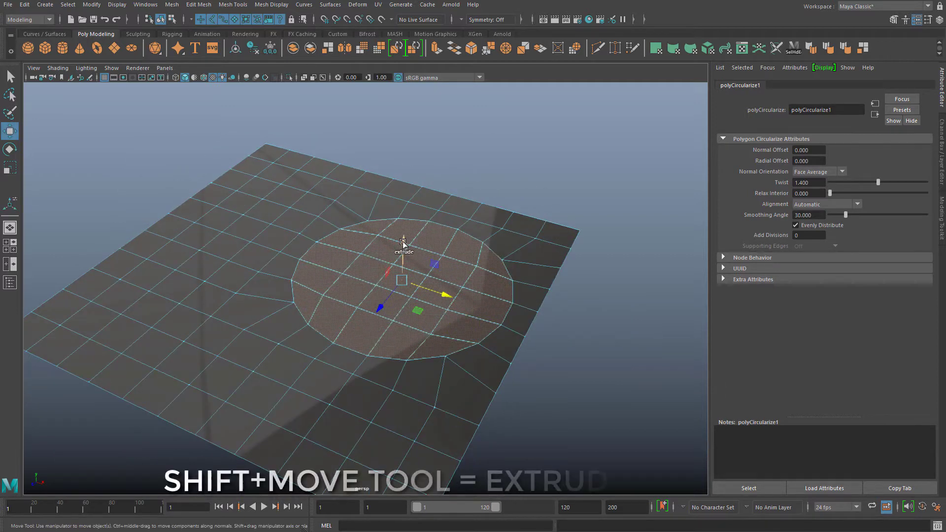
- Extrude the circularized faces downward into a recess and bevel the hard edges around its rim and floor
{"action": "left_click_drag", "start_coordinate": [404, 245], "coordinate": [401, 299], "text": "shift"}
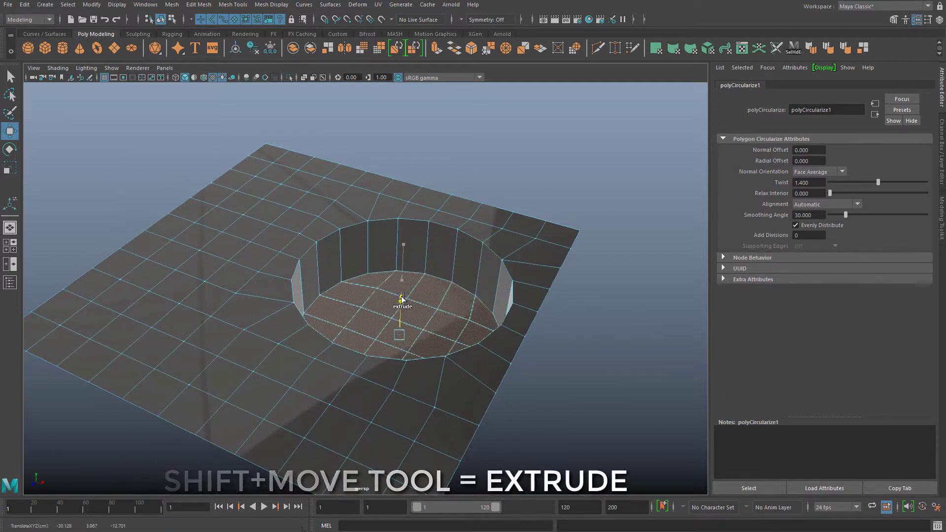
{"action": "right_click", "coordinate": [449, 221]}
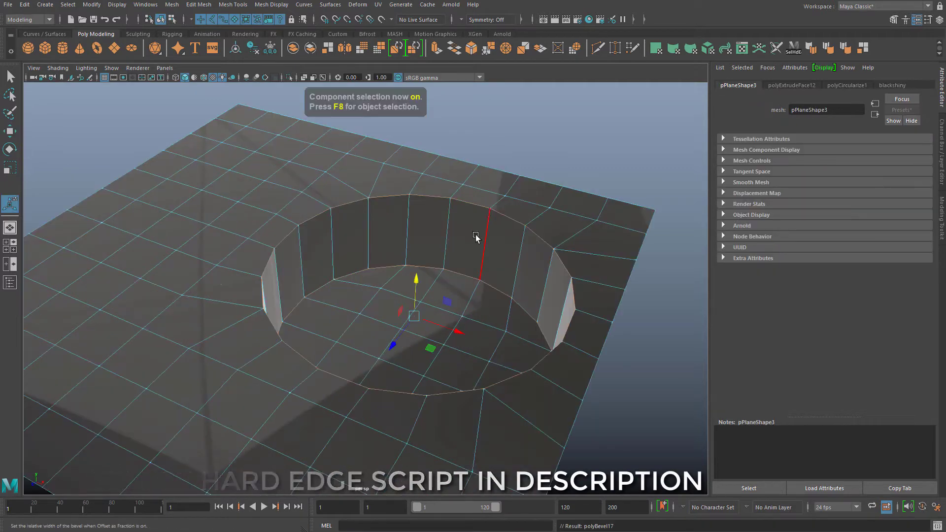
{"action": "key", "text": "ctrl+b"}
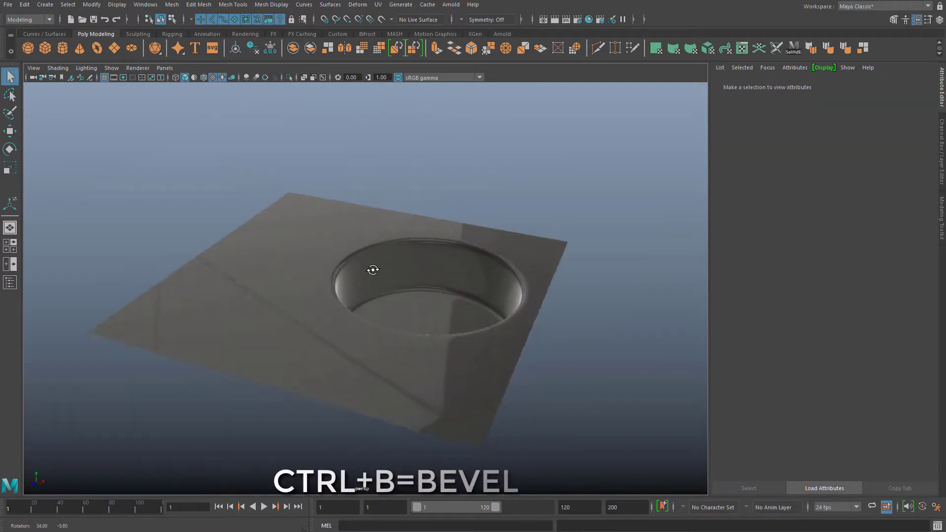
{"action": "left_click_drag", "start_coordinate": [372, 270], "coordinate": [437, 258], "text": "alt"}
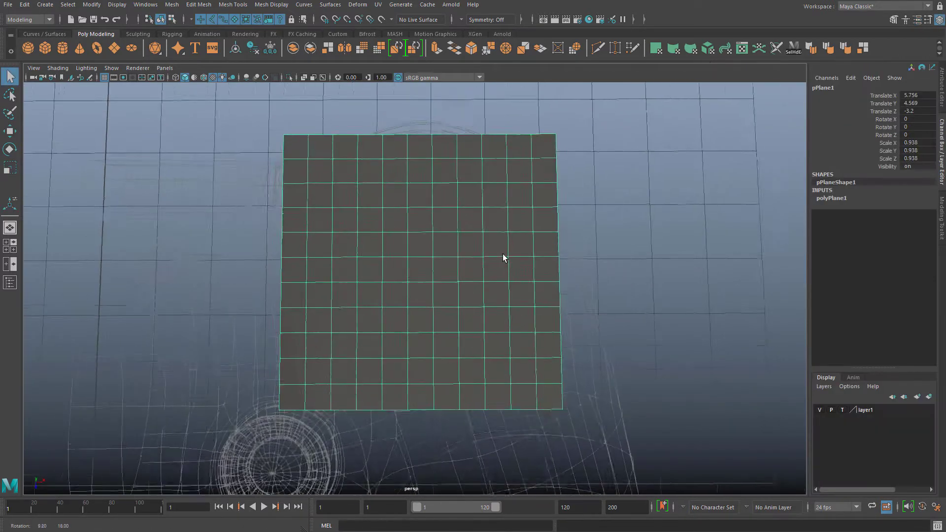
- Select all faces of the gridded plane pPlane1 and circularize them into a round disc
{"action": "left_click_drag", "start_coordinate": [502, 253], "coordinate": [418, 197], "text": "alt"}
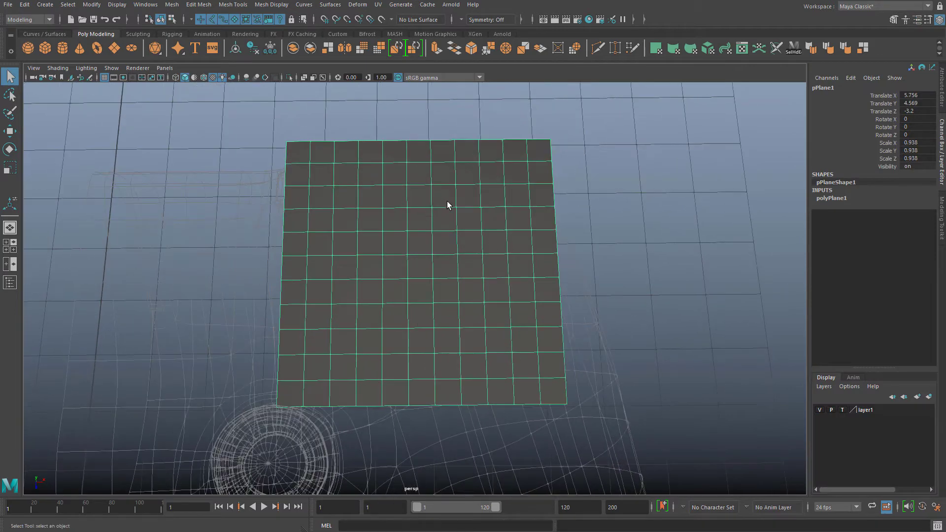
{"action": "right_click_drag", "start_coordinate": [412, 194], "coordinate": [418, 220]}
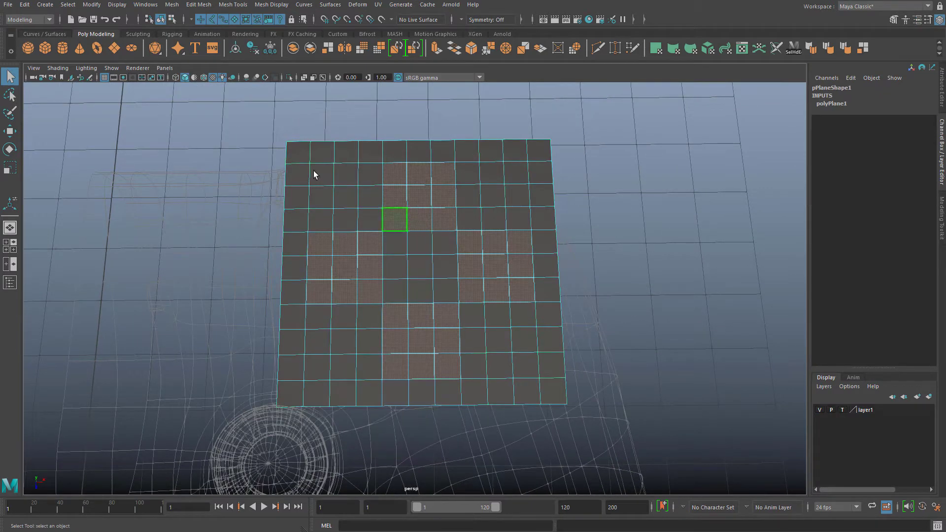
{"action": "left_click_drag", "start_coordinate": [503, 355], "coordinate": [436, 286], "text": "alt"}
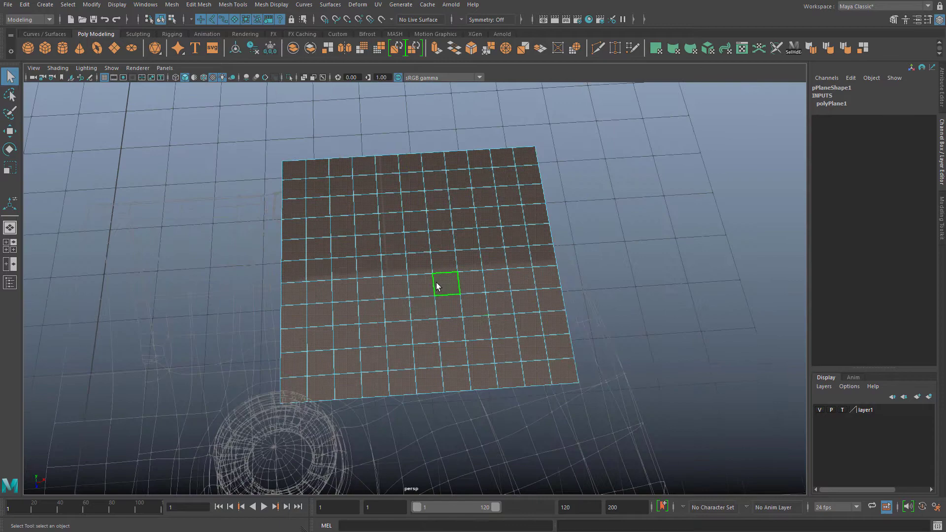
{"action": "right_click_drag", "start_coordinate": [391, 233], "coordinate": [379, 310], "text": "shift"}
{"action": "left_click_drag", "start_coordinate": [539, 219], "coordinate": [426, 227], "text": "alt"}
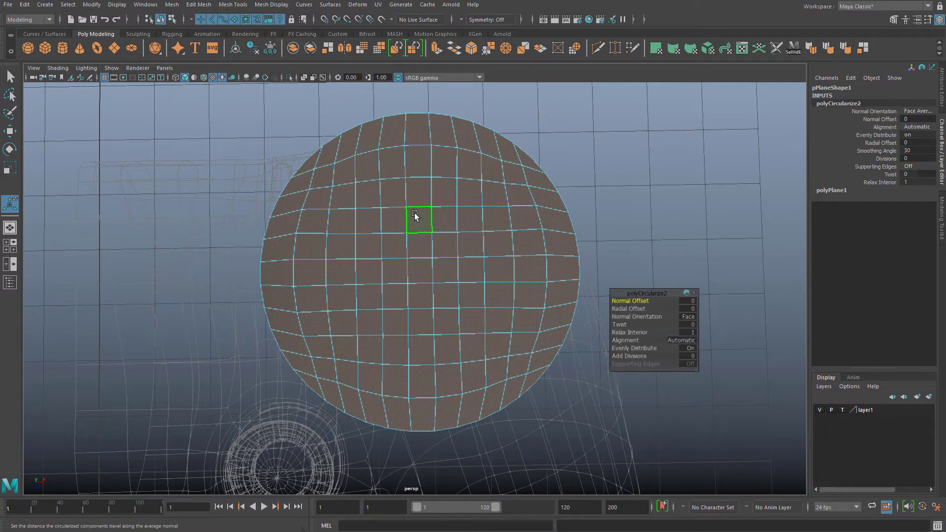
- Set the disc to face selection and switch from the perspective view to the orthographic top view
{"action": "right_click_drag", "start_coordinate": [414, 216], "coordinate": [416, 244]}
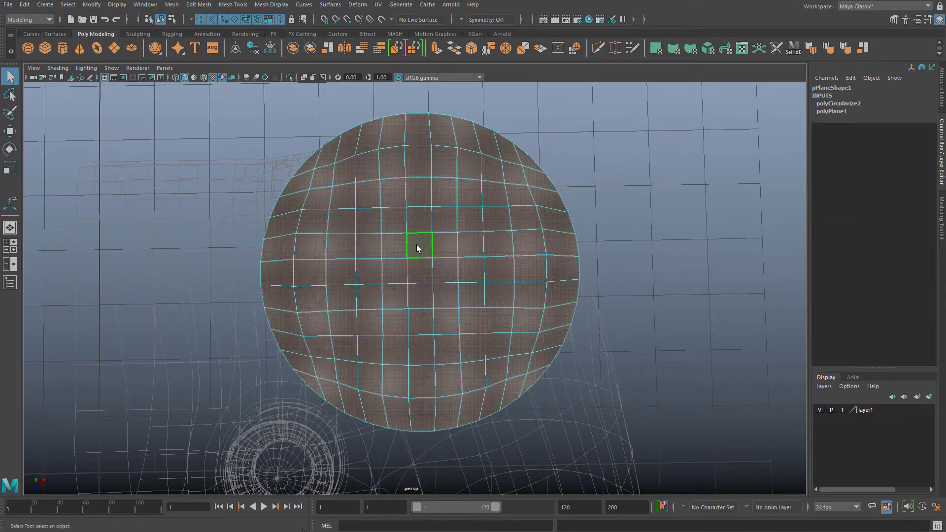
{"action": "key", "text": "space"}
{"action": "key", "text": "space"}
{"action": "scroll", "coordinate": [456, 255], "scroll_direction": "down", "scroll_amount": 5}
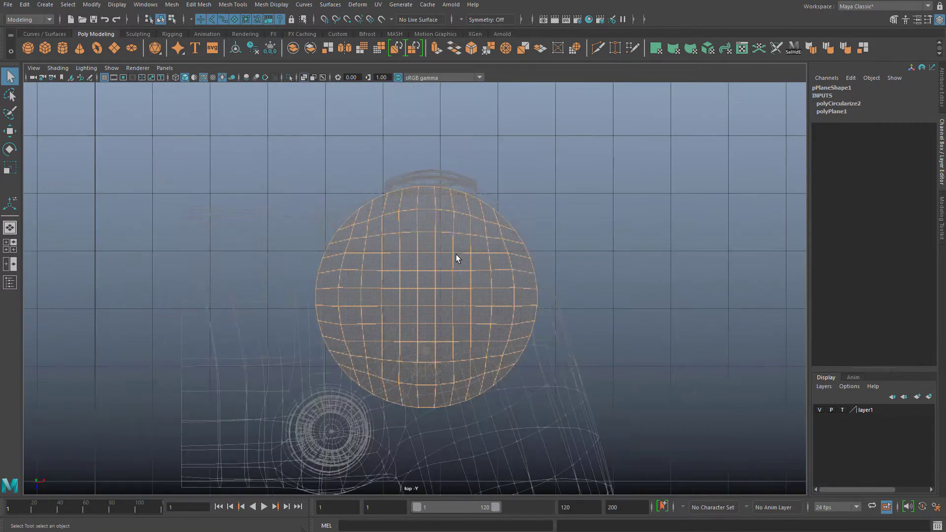
{"action": "scroll", "coordinate": [426, 242], "scroll_direction": "up", "scroll_amount": 4}
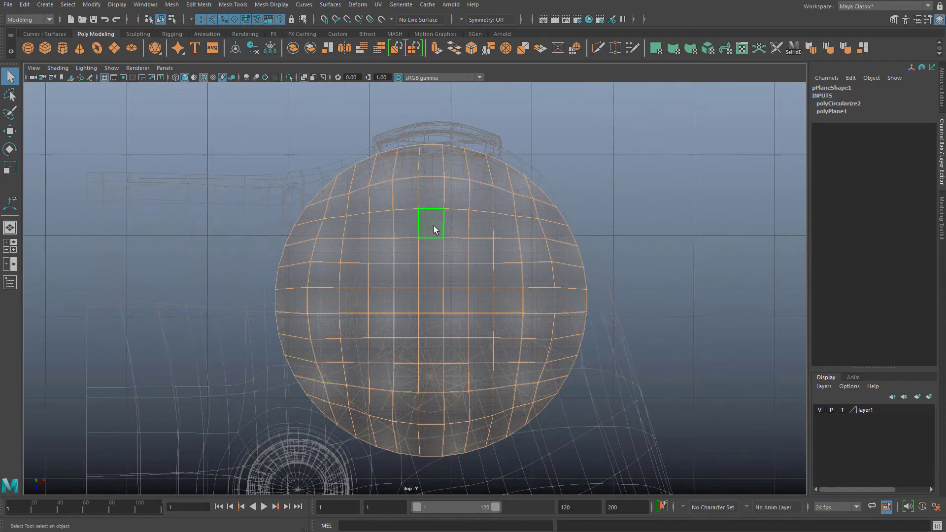
- Select four single faces spaced evenly around the disc's centre and grow each into a three-by-three block
{"action": "left_click", "coordinate": [433, 226]}
{"action": "left_click", "coordinate": [360, 307], "text": "shift"}
{"action": "left_click", "coordinate": [424, 372], "text": "shift"}
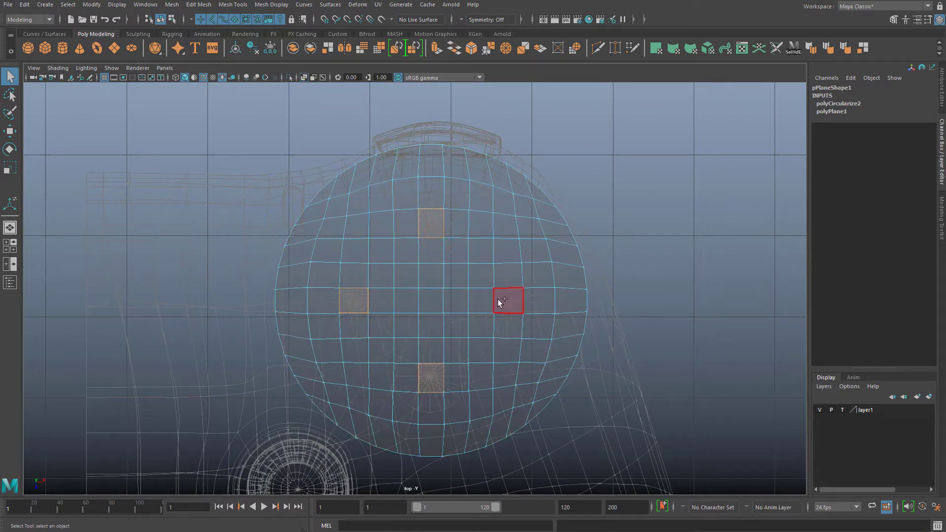
{"action": "scroll", "coordinate": [534, 301], "scroll_direction": "up", "scroll_amount": 2}
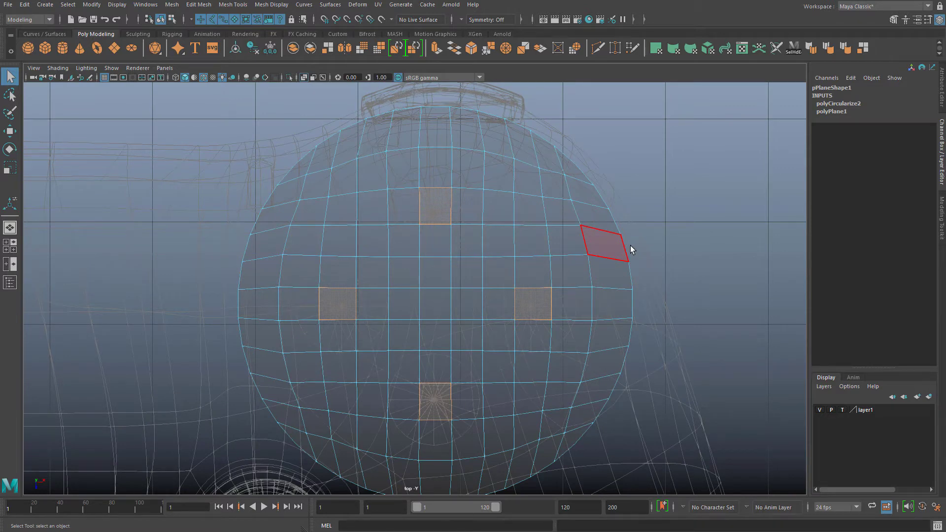
{"action": "key", "text": "shift+period"}
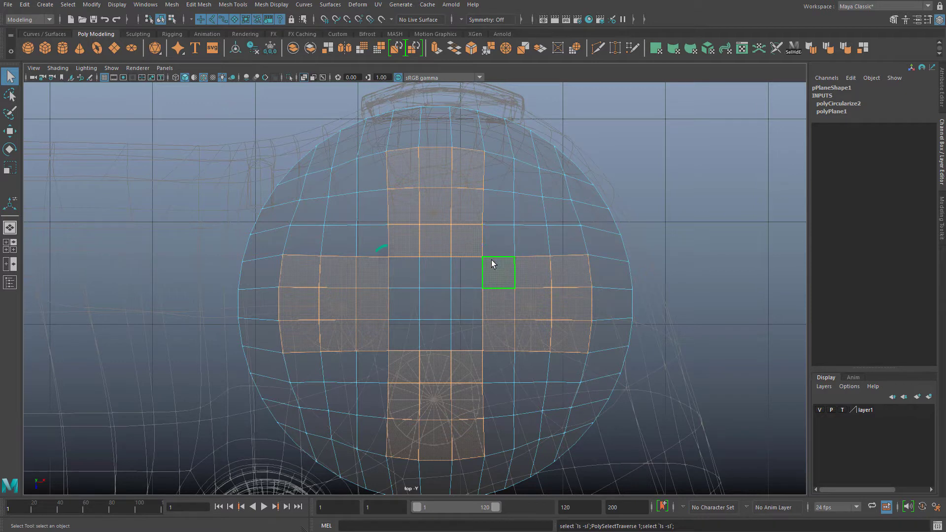
- Try to circularize the four three-by-three face blocks that touch at their corners
{"action": "right_click", "coordinate": [427, 245], "text": "shift"}
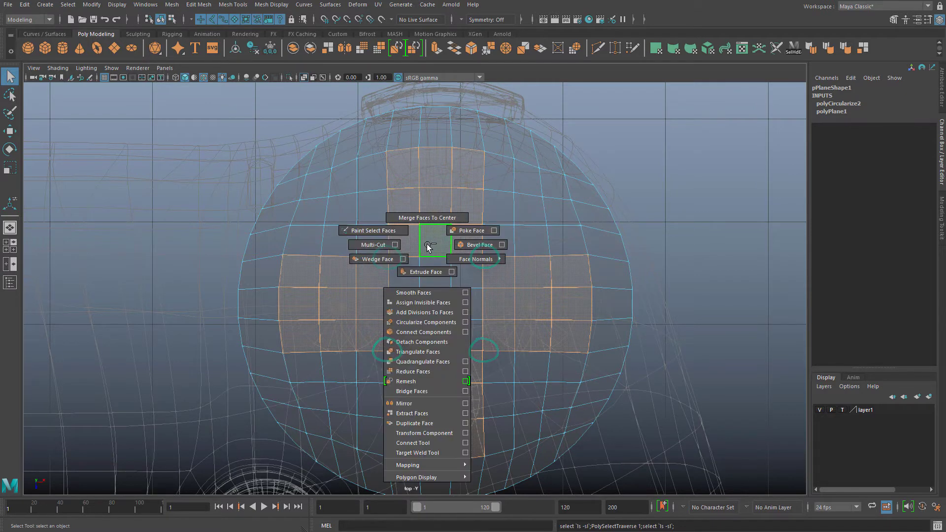
{"action": "left_click", "coordinate": [430, 323]}
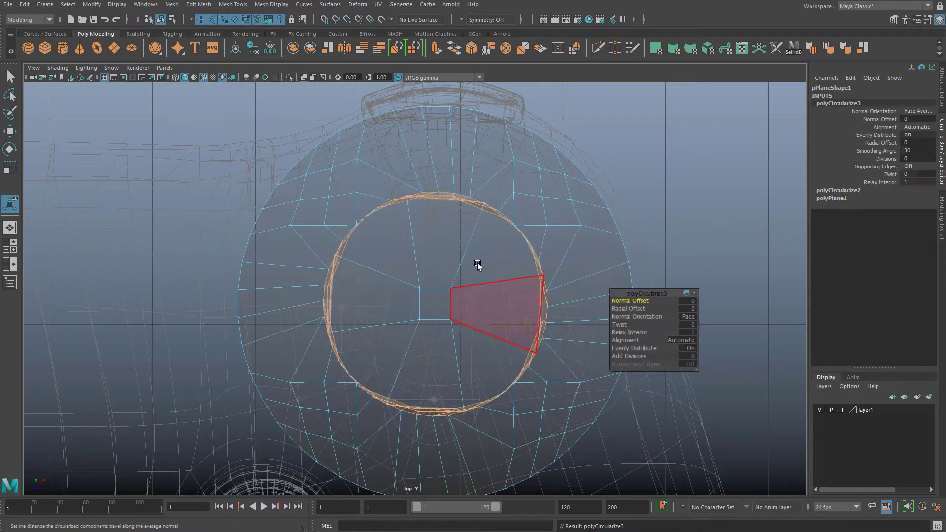
{"action": "key", "text": "ctrl+z"}
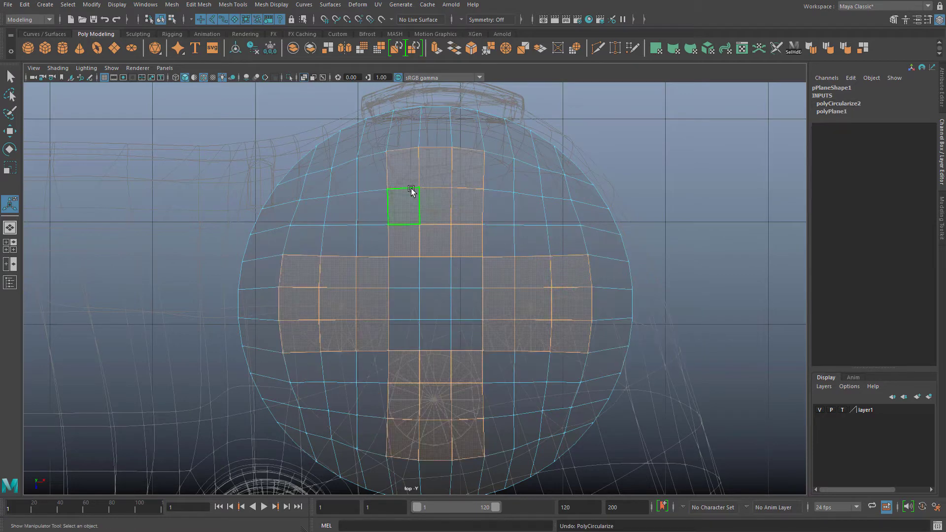
- Return the disc to object mode and smooth its mesh to increase the face density
{"action": "right_click_drag", "start_coordinate": [411, 191], "coordinate": [439, 177]}
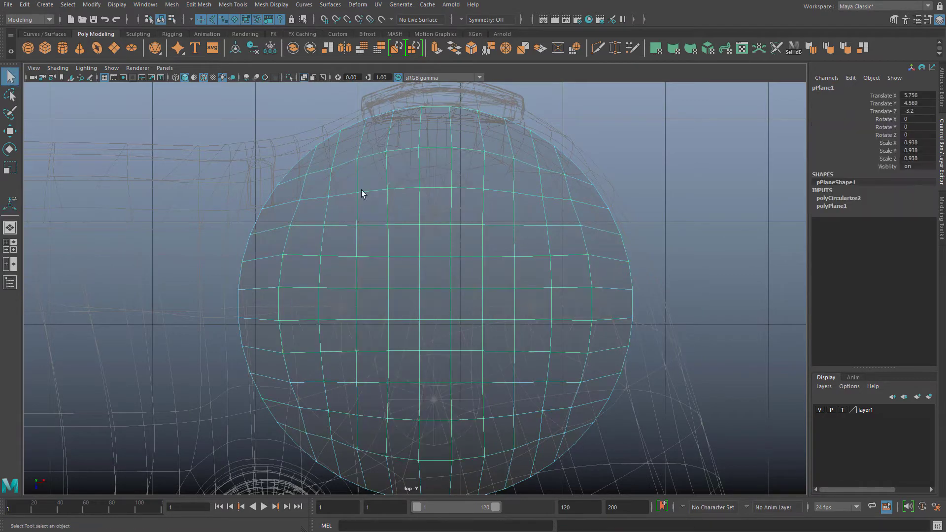
{"action": "left_click", "coordinate": [171, 5]}
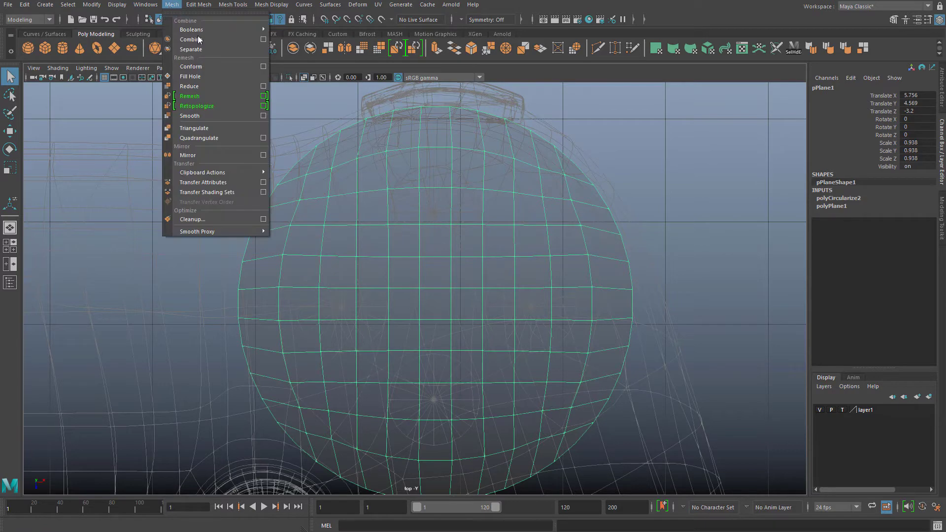
{"action": "left_click", "coordinate": [203, 116]}
- Select four two-by-two groups of faces evenly around the smoothed disc's centre and grow the selection by two rings
{"action": "right_click_drag", "start_coordinate": [446, 240], "coordinate": [442, 254]}
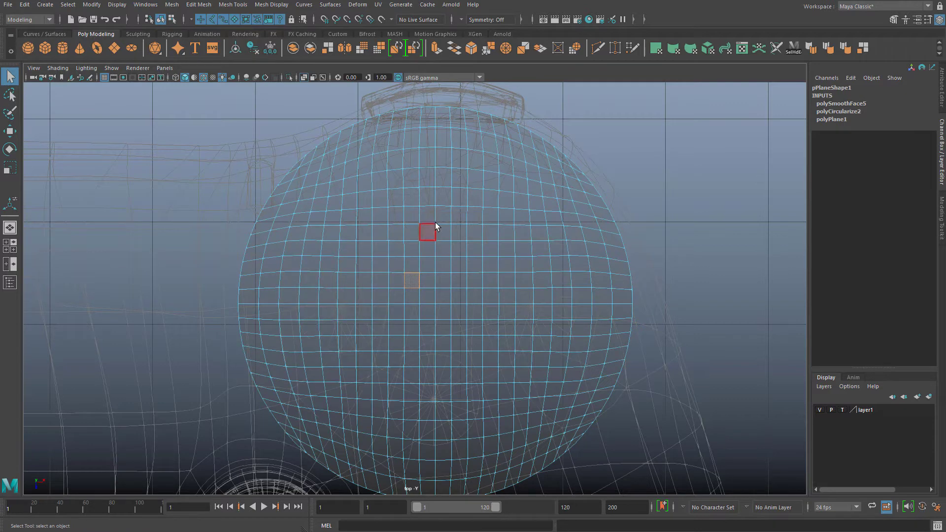
{"action": "left_click", "coordinate": [427, 216]}
{"action": "left_click", "coordinate": [443, 411], "text": "shift"}
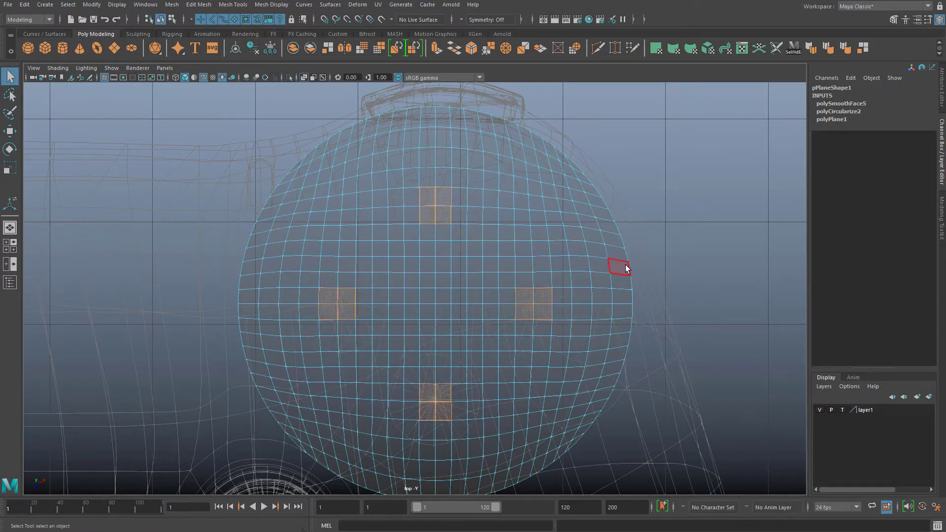
{"action": "key", "text": "shift+period"}
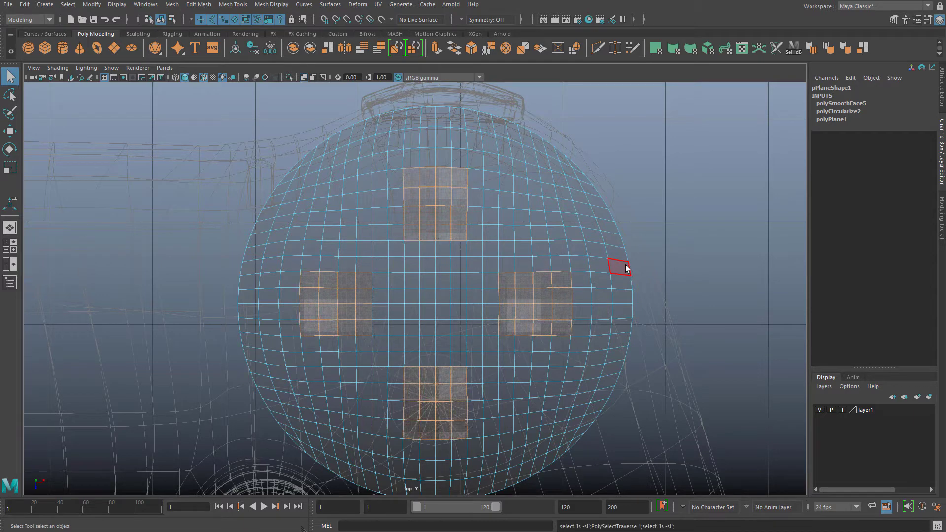
{"action": "key", "text": "shift+period"}
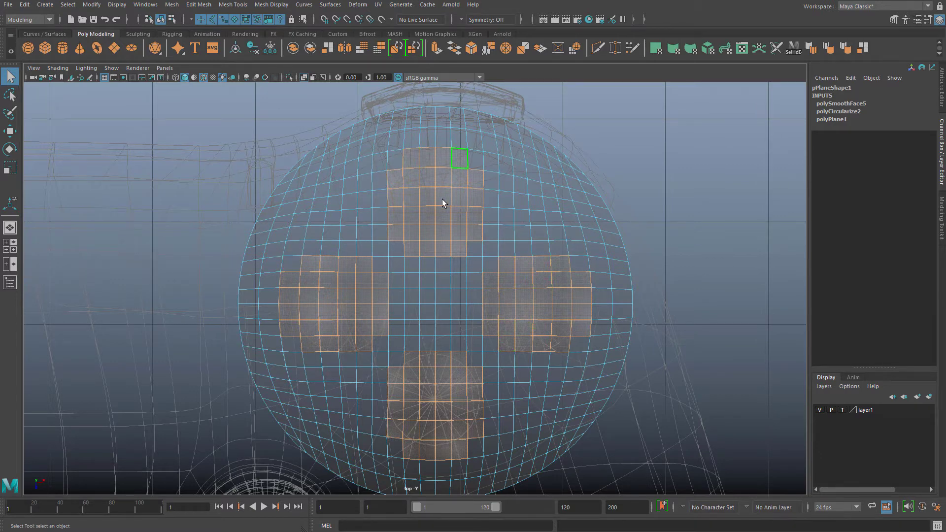
- Circularize the four selected face blocks on the disc and extrude the resulting circles downward into the disc
{"action": "right_click", "coordinate": [428, 205], "text": "shift"}
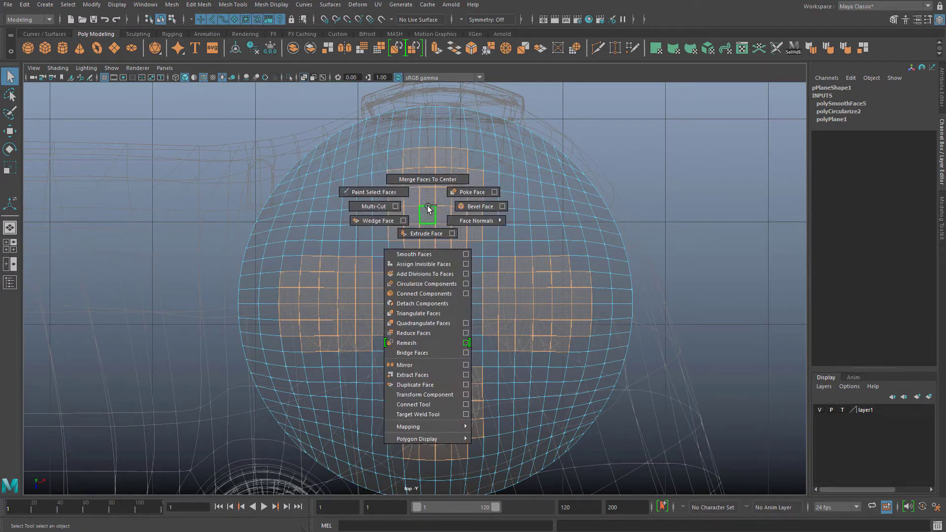
{"action": "left_click", "coordinate": [434, 284]}
{"action": "right_click_drag", "start_coordinate": [463, 212], "coordinate": [463, 213], "text": "shift"}
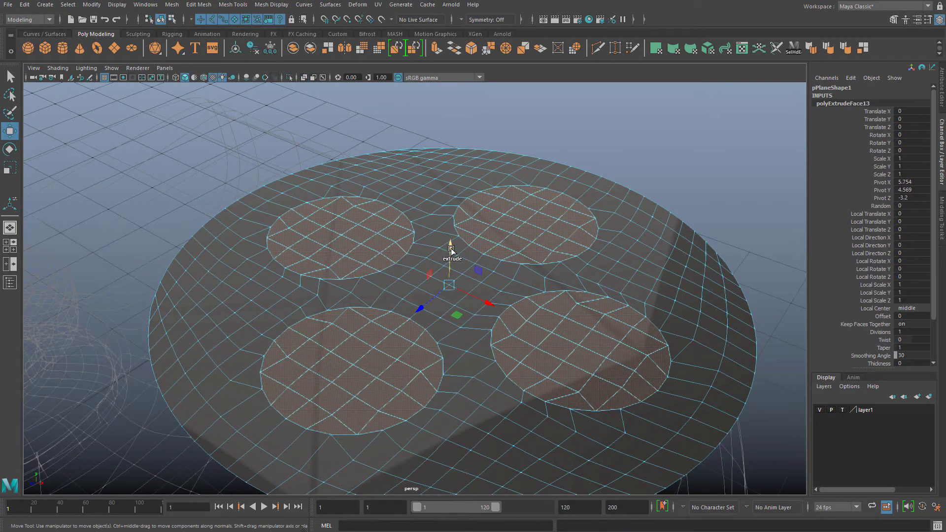
{"action": "key", "text": "ctrl+e"}
{"action": "left_click_drag", "start_coordinate": [451, 250], "coordinate": [456, 268]}
{"action": "left_click_drag", "start_coordinate": [400, 279], "coordinate": [446, 274], "text": "alt"}
- Extract the four recessed circular face groups from the disc and raise the separated pieces about 0.93 units
{"action": "left_click", "coordinate": [199, 6]}
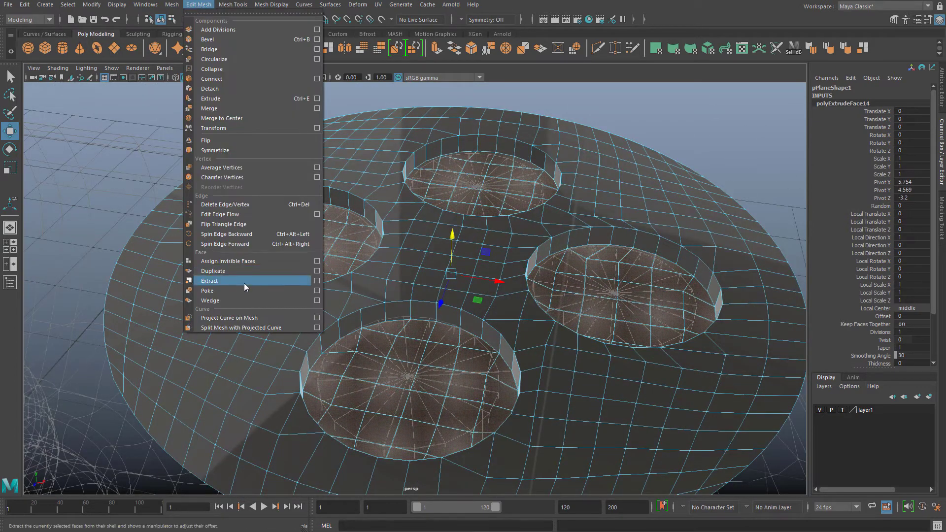
{"action": "left_click", "coordinate": [240, 285]}
{"action": "left_click", "coordinate": [526, 258], "text": "shift"}
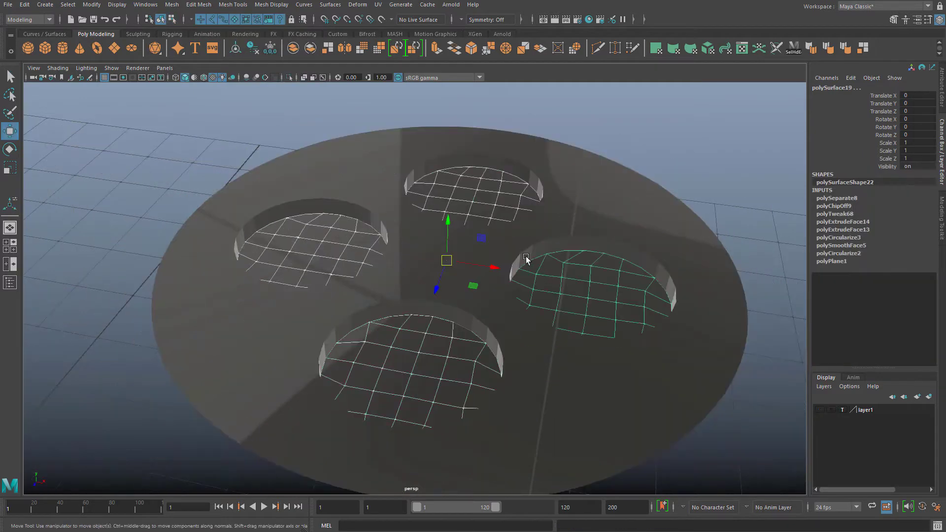
{"action": "left_click_drag", "start_coordinate": [448, 225], "coordinate": [450, 143]}
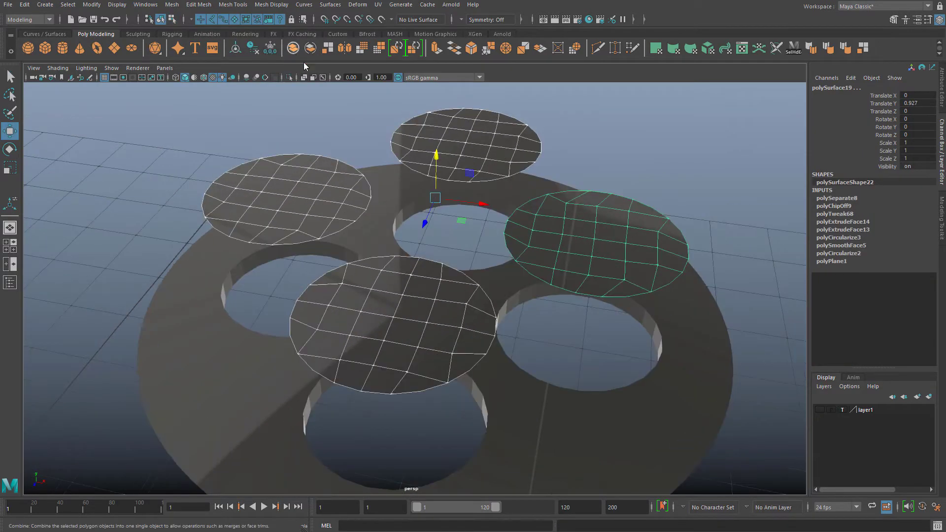
- Combine the four raised circular pieces into one mesh and extrude their faces upward to give them thickness
{"action": "left_click", "coordinate": [293, 48]}
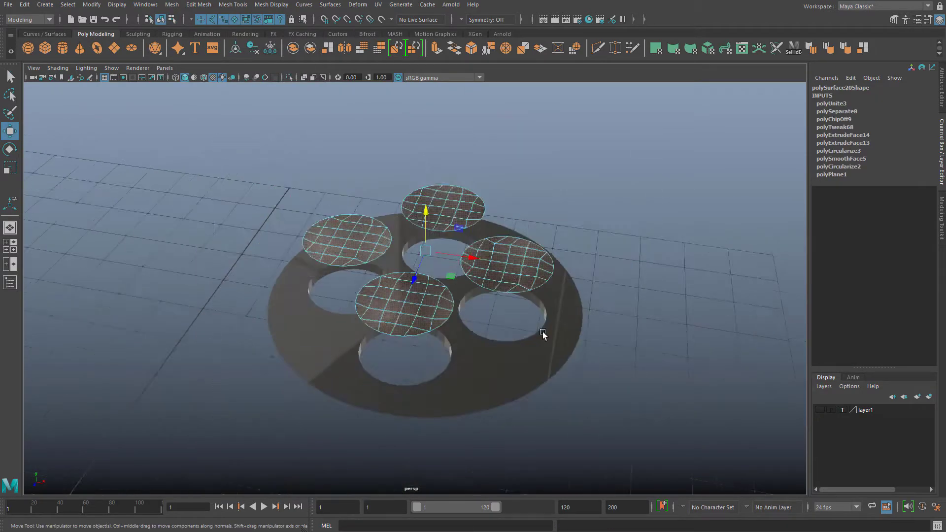
{"action": "scroll", "coordinate": [543, 334], "scroll_direction": "up", "scroll_amount": 3}
{"action": "key", "text": "ctrl+e"}
{"action": "left_click_drag", "start_coordinate": [431, 182], "coordinate": [430, 160]}
- Return the combined circular caps to object mode and lower them into the disc's four holes
{"action": "right_click_drag", "start_coordinate": [320, 187], "coordinate": [364, 171]}
{"action": "left_click_drag", "start_coordinate": [432, 191], "coordinate": [432, 287]}
{"action": "right_click_drag", "start_coordinate": [431, 239], "coordinate": [432, 261]}
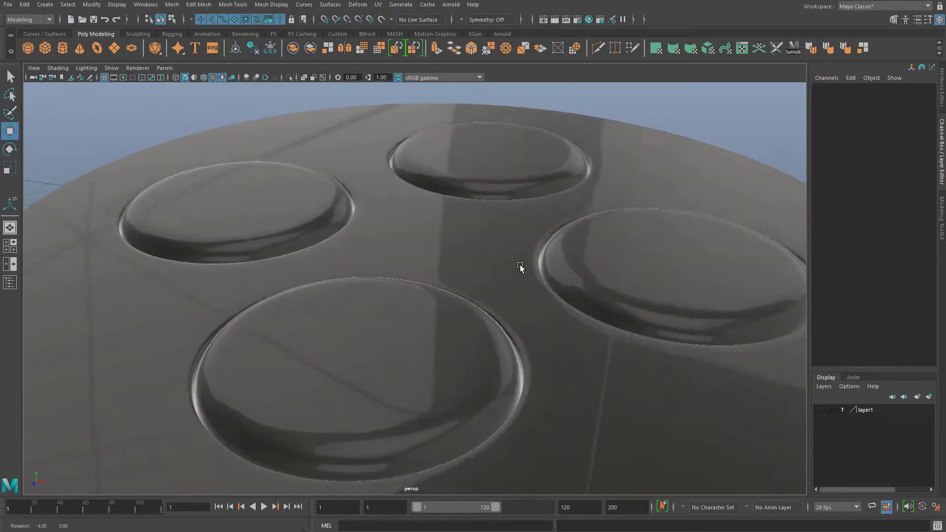
- Insert 20 evenly spaced edge loops into each of two adjoining long sections of the metal tube
{"action": "scroll", "coordinate": [520, 266], "scroll_direction": "down", "scroll_amount": 10}
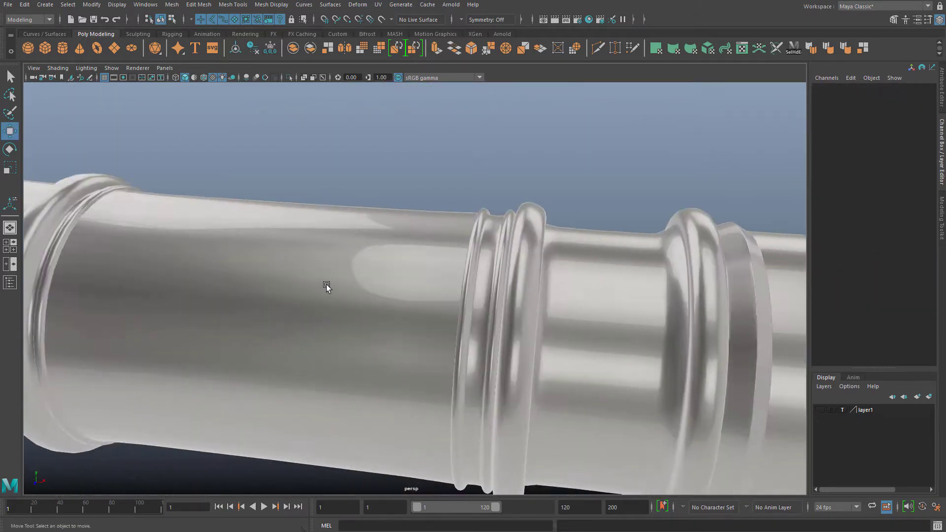
{"action": "left_click", "coordinate": [412, 232]}
{"action": "left_click_drag", "start_coordinate": [412, 232], "coordinate": [369, 253], "text": "alt"}
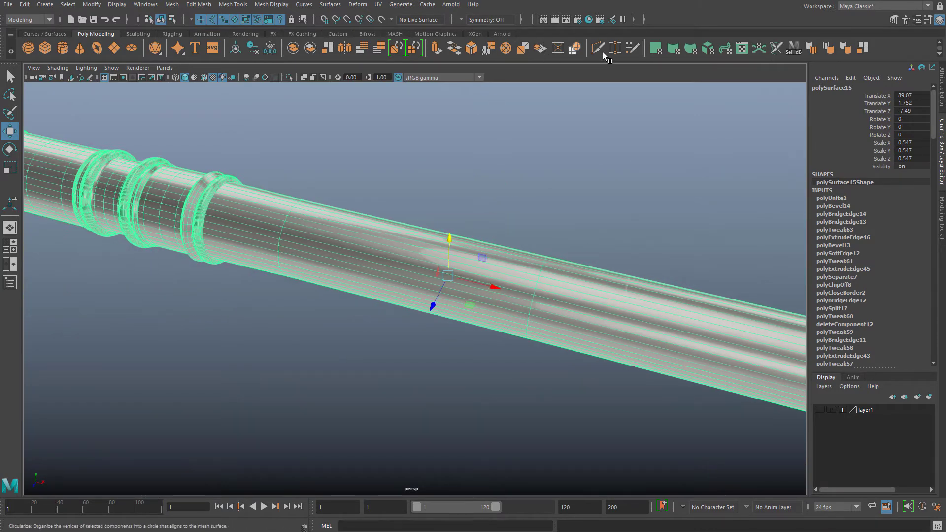
{"action": "left_click", "coordinate": [233, 5]}
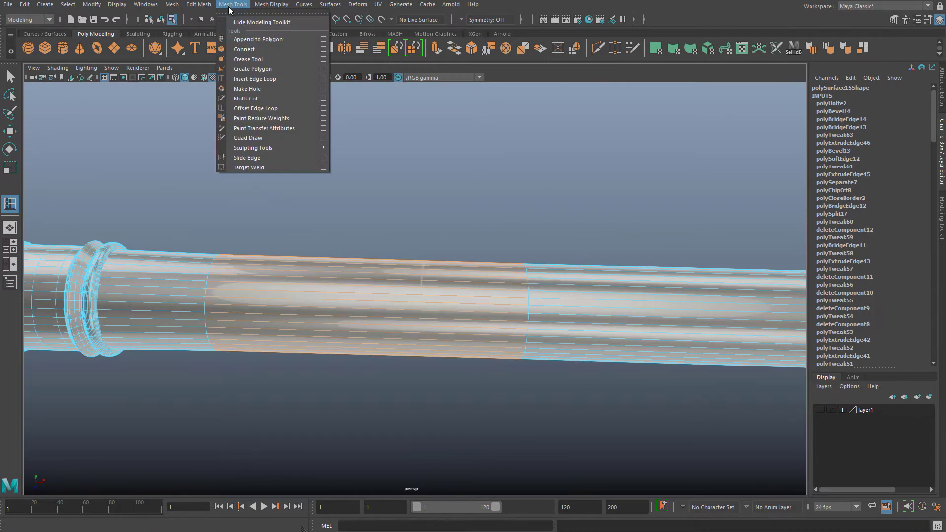
{"action": "left_click", "coordinate": [323, 79]}
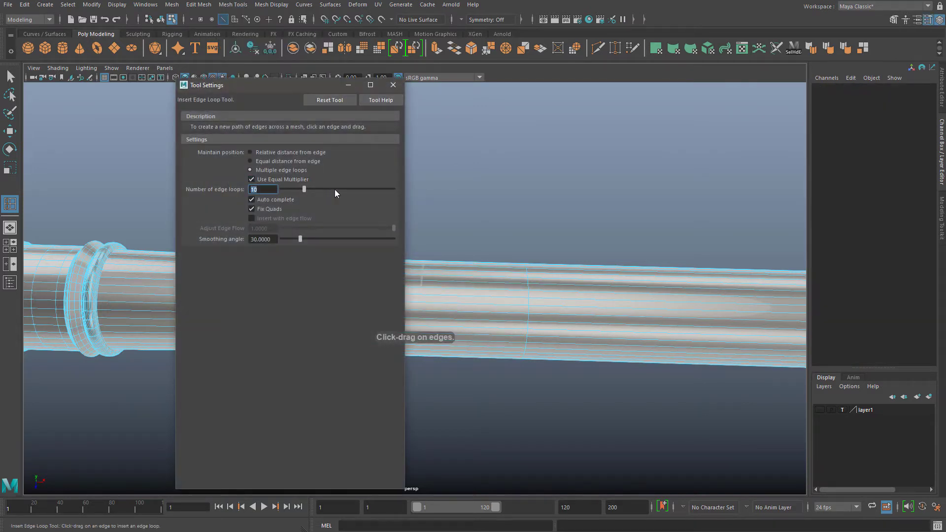
{"action": "type", "text": "20"}
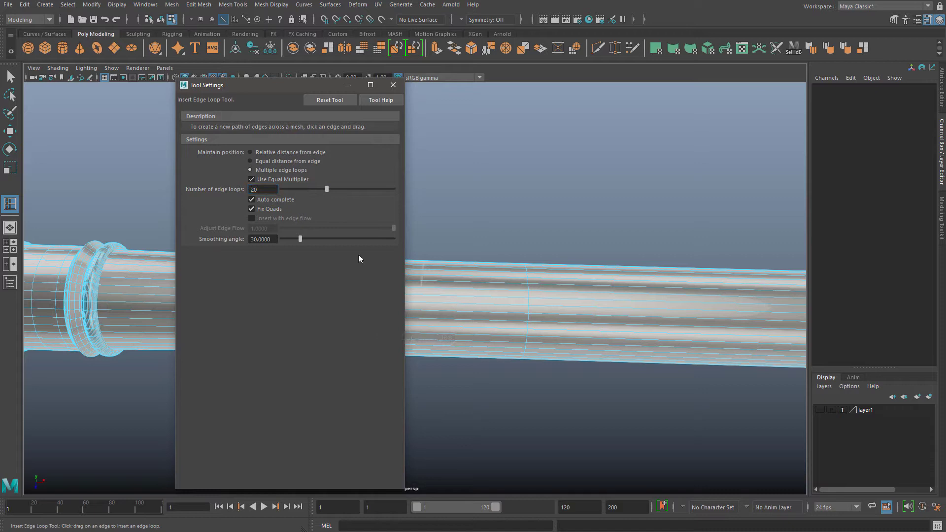
{"action": "left_click", "coordinate": [392, 85]}
{"action": "left_click", "coordinate": [380, 294]}
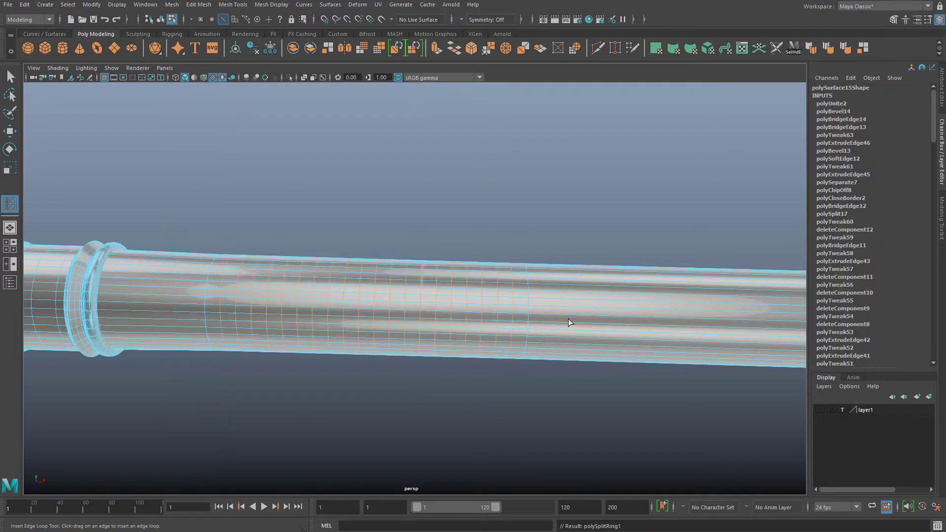
{"action": "middle_click_drag", "start_coordinate": [628, 309], "coordinate": [574, 272], "text": "alt"}
{"action": "scroll", "coordinate": [574, 272], "scroll_direction": "up", "scroll_amount": 1}
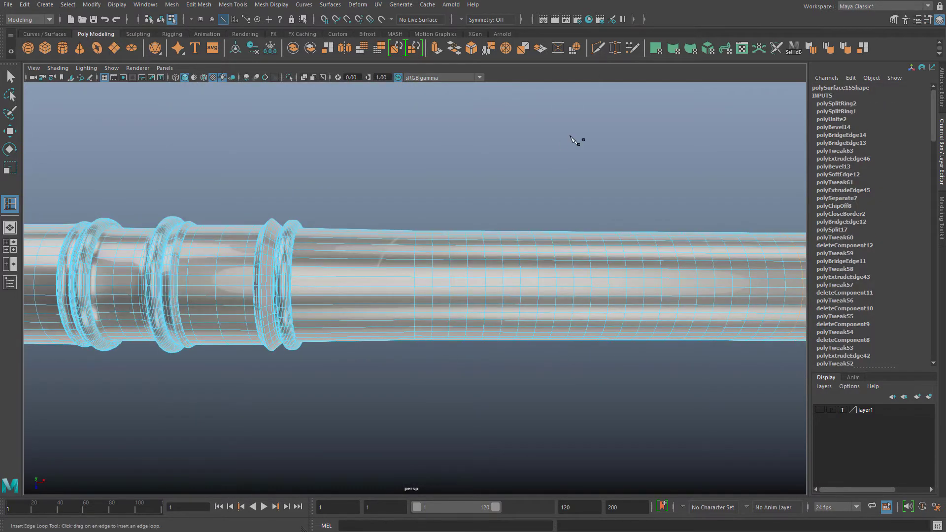
- Add centred edge loops with Multi-Cut to the undivided tube section beside the ringed collar
{"action": "left_click", "coordinate": [598, 47]}
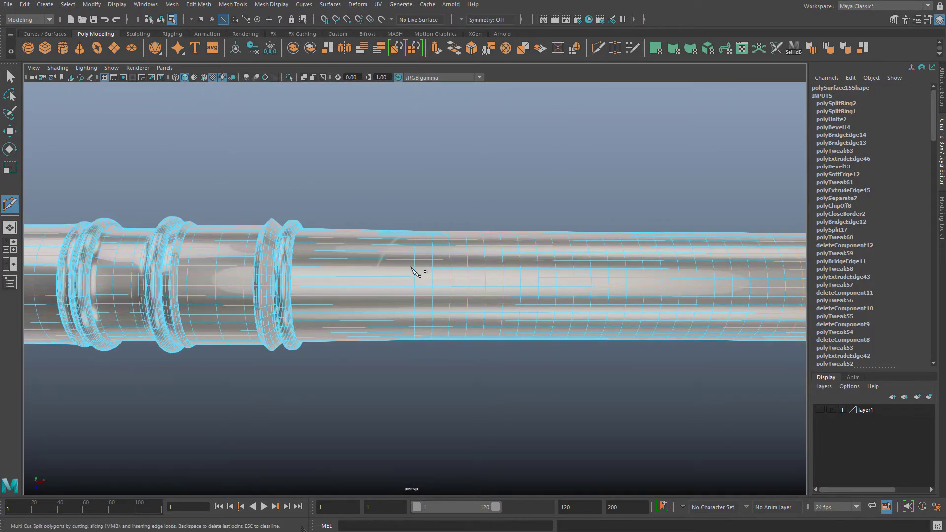
{"action": "middle_click", "coordinate": [355, 282], "text": "ctrl"}
{"action": "middle_click", "coordinate": [371, 280], "text": "ctrl"}
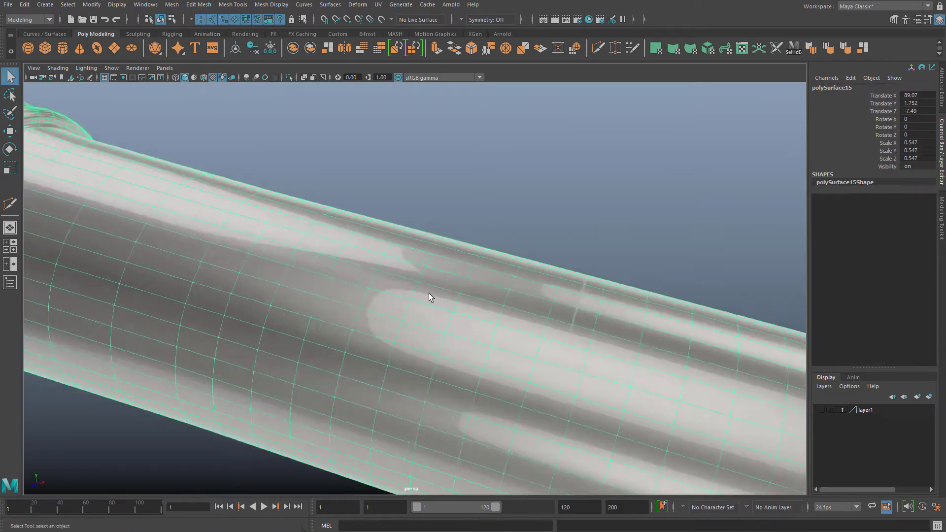
- Set the tube to face selection and show its newly divided section in a full-size top view
{"action": "left_click_drag", "start_coordinate": [430, 294], "coordinate": [375, 247], "text": "alt"}
{"action": "right_click_drag", "start_coordinate": [372, 239], "coordinate": [373, 251]}
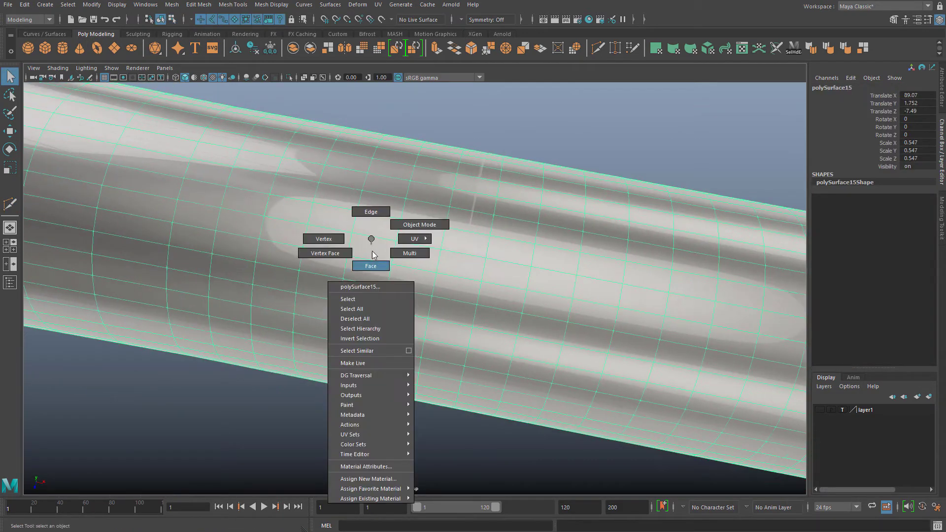
{"action": "left_click", "coordinate": [372, 266]}
{"action": "scroll", "coordinate": [379, 256], "scroll_direction": "down", "scroll_amount": 5}
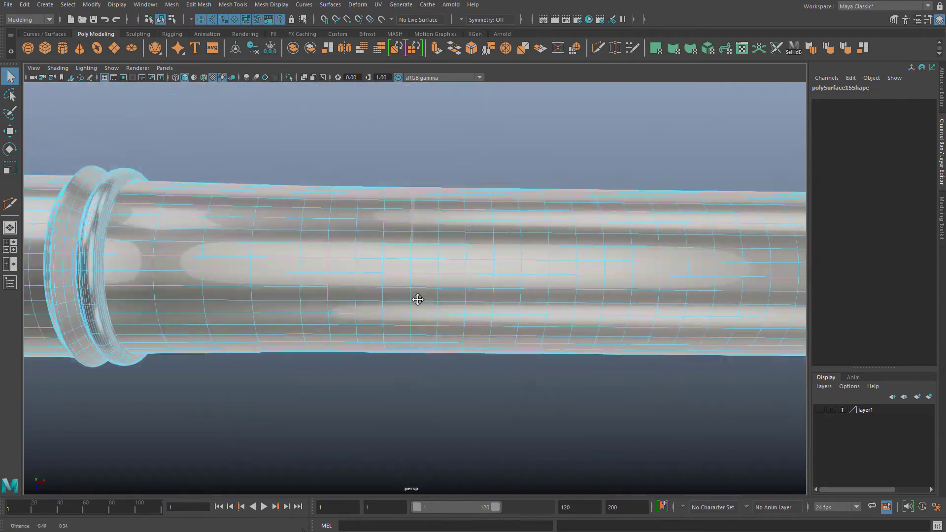
{"action": "key", "text": "space"}
{"action": "key", "text": "a"}
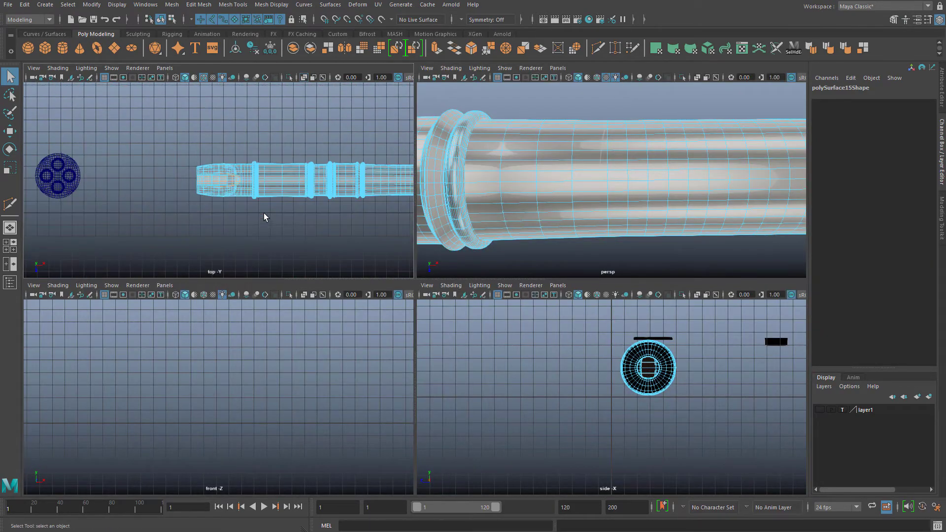
{"action": "key", "text": "space"}
{"action": "middle_click_drag", "start_coordinate": [331, 205], "coordinate": [27, 147], "text": "alt"}
{"action": "scroll", "coordinate": [27, 147], "scroll_direction": "up", "scroll_amount": 2}
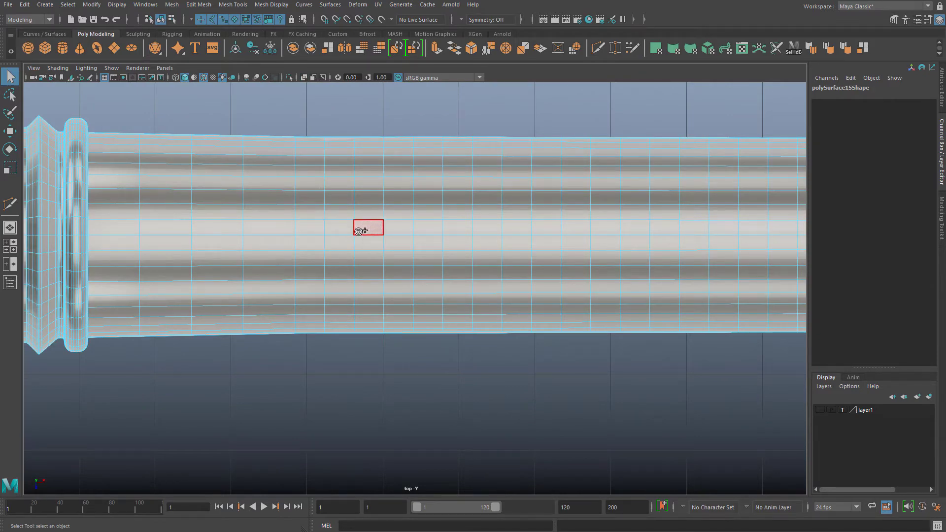
- Select a block of faces two columns long and four rows wide on the tube's centre line near the collar
{"action": "mouse_move", "coordinate": [343, 241]}
{"action": "left_mouse_down"}
{"action": "mouse_move", "coordinate": [367, 230]}
{"action": "mouse_move", "coordinate": [347, 228]}
{"action": "left_mouse_up"}
{"action": "middle_click_drag", "start_coordinate": [408, 254], "coordinate": [385, 308], "text": "alt"}
{"action": "scroll", "coordinate": [359, 277], "scroll_direction": "up", "scroll_amount": 2}
{"action": "scroll", "coordinate": [359, 278], "scroll_direction": "down", "scroll_amount": 6}
{"action": "scroll", "coordinate": [362, 281], "scroll_direction": "up", "scroll_amount": 5}
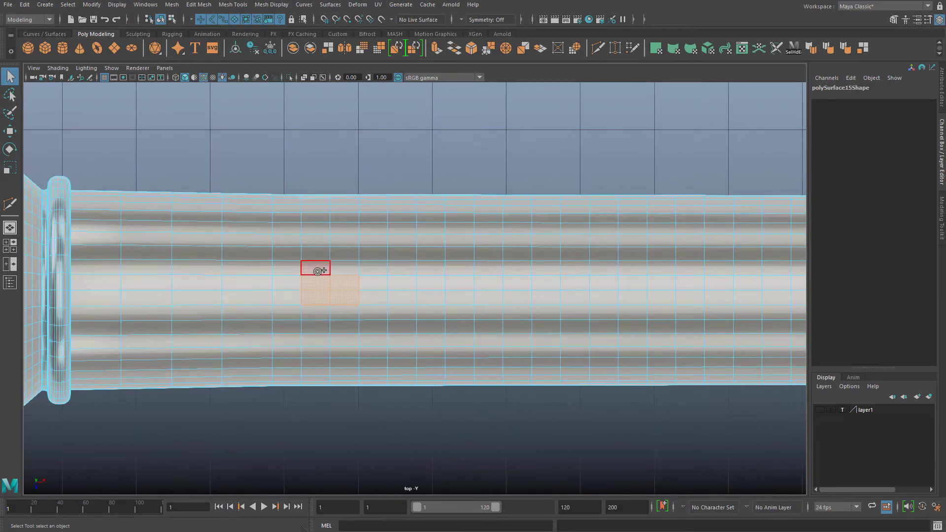
{"action": "scroll", "coordinate": [341, 270], "scroll_direction": "down", "scroll_amount": 4}
{"action": "scroll", "coordinate": [387, 249], "scroll_direction": "up", "scroll_amount": 3}
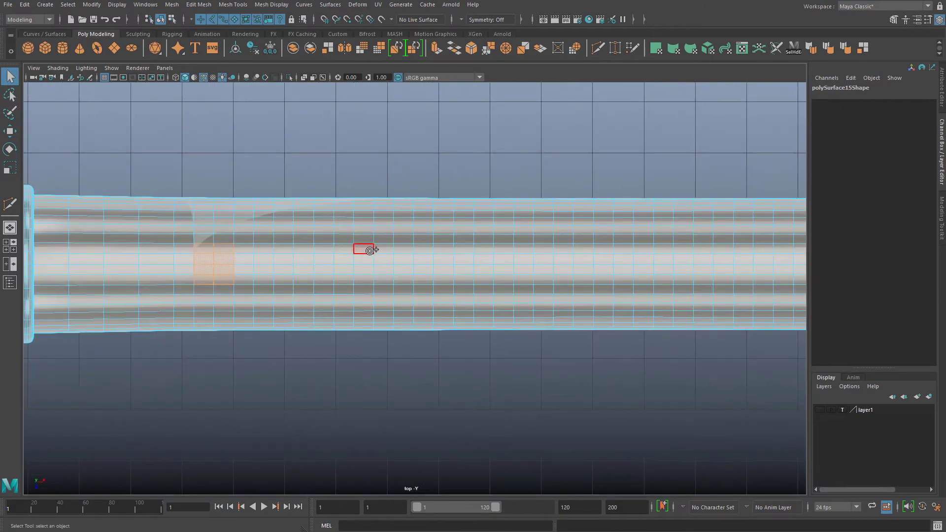
- Add further two-by-four face blocks along the tube's centre line to the selection, leaving four columns between neighbouring blocks
{"action": "left_click_drag", "start_coordinate": [369, 274], "coordinate": [363, 280], "text": "shift"}
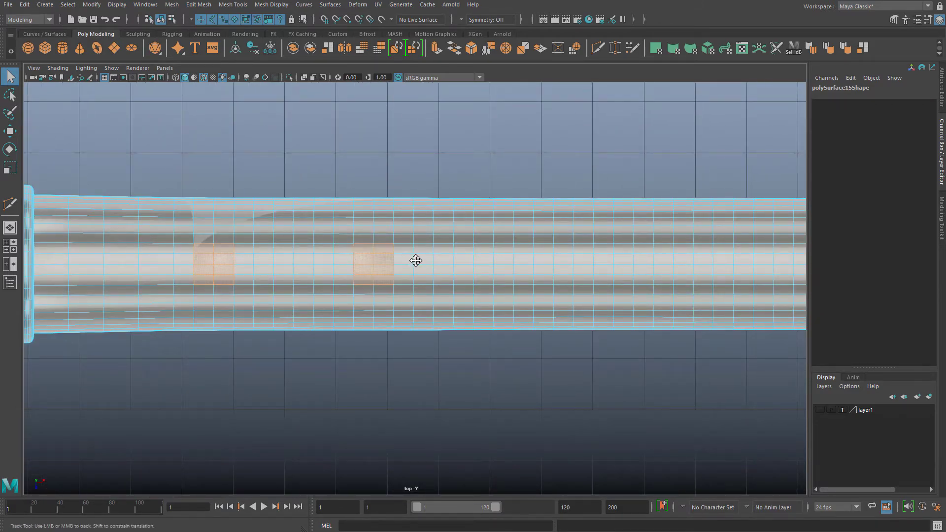
{"action": "middle_click_drag", "start_coordinate": [416, 260], "coordinate": [358, 264], "text": "alt"}
{"action": "scroll", "coordinate": [385, 266], "scroll_direction": "down", "scroll_amount": 2}
{"action": "key", "text": "ctrl+z"}
{"action": "scroll", "coordinate": [375, 276], "scroll_direction": "down", "scroll_amount": 1}
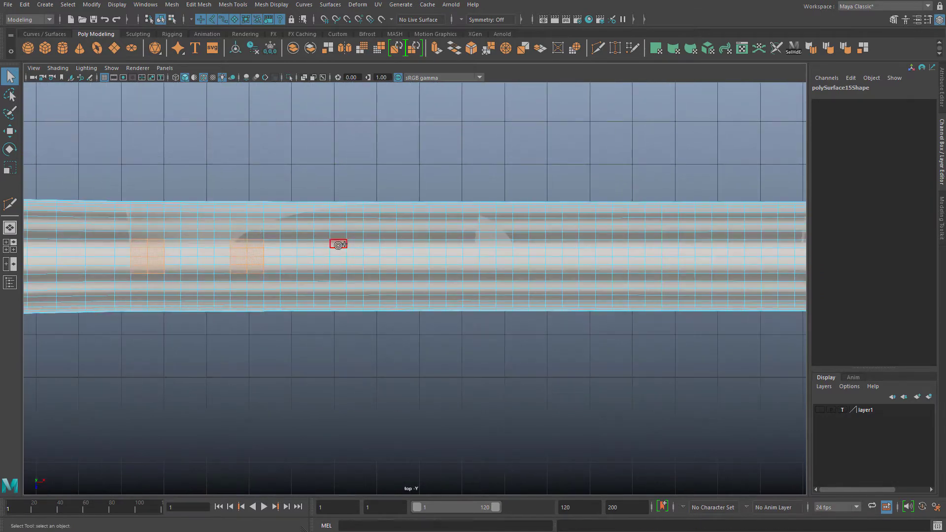
{"action": "left_click_drag", "start_coordinate": [338, 244], "coordinate": [354, 266], "text": "shift"}
{"action": "left_click_drag", "start_coordinate": [437, 245], "coordinate": [453, 267], "text": "shift"}
{"action": "left_click_drag", "start_coordinate": [539, 245], "coordinate": [556, 266], "text": "shift"}
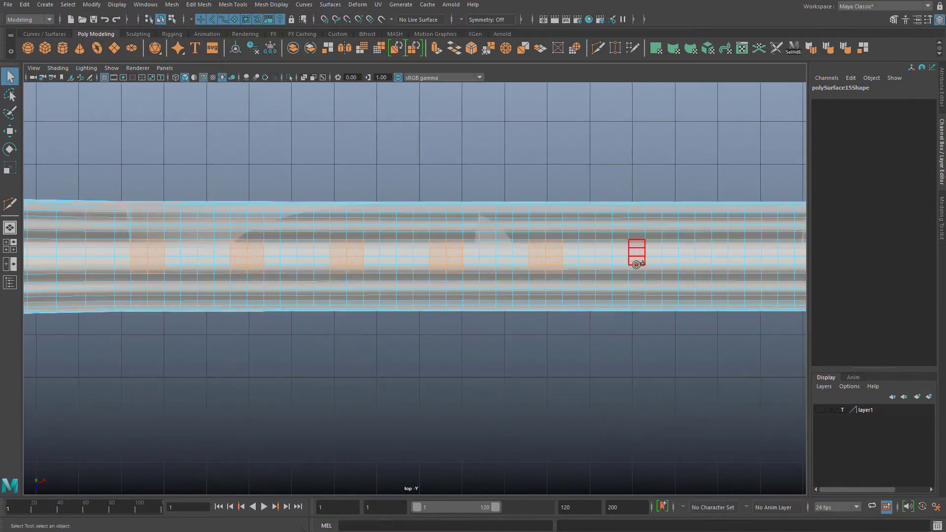
- Circularize the row of selected face blocks along the tube
{"action": "key", "text": "space"}
{"action": "key", "text": "space"}
{"action": "key", "text": "ctrl+z"}
{"action": "scroll", "coordinate": [483, 333], "scroll_direction": "down", "scroll_amount": 4}
{"action": "scroll", "coordinate": [483, 333], "scroll_direction": "up", "scroll_amount": 4}
{"action": "middle_click_drag", "start_coordinate": [253, 150], "coordinate": [292, 251], "text": "alt"}
{"action": "right_click", "coordinate": [292, 252], "text": "shift"}
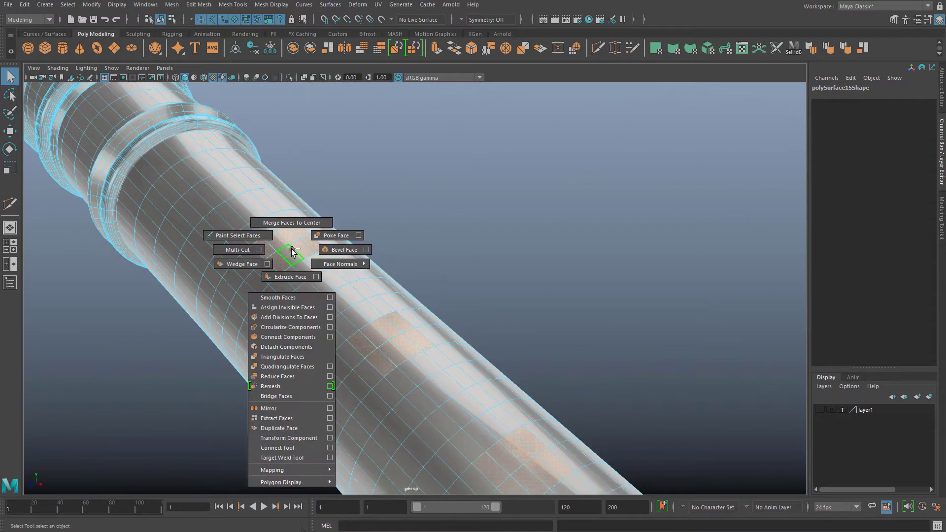
{"action": "left_click", "coordinate": [287, 327]}
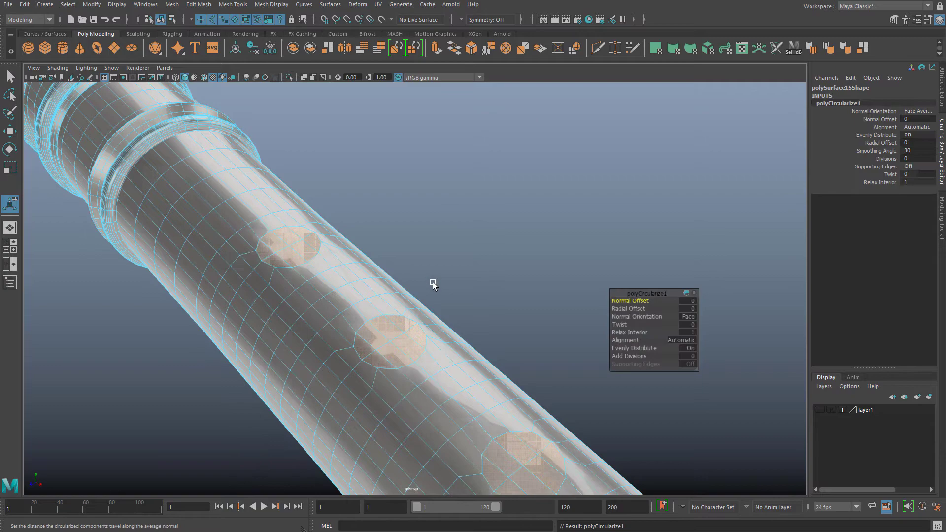
- Set the Circularize alignment to Surface (per-vertex) so the circles follow the tube's curvature
{"action": "left_click_drag", "start_coordinate": [433, 284], "coordinate": [354, 270], "text": "alt"}
{"action": "middle_click_drag", "start_coordinate": [355, 271], "coordinate": [514, 299], "text": "alt"}
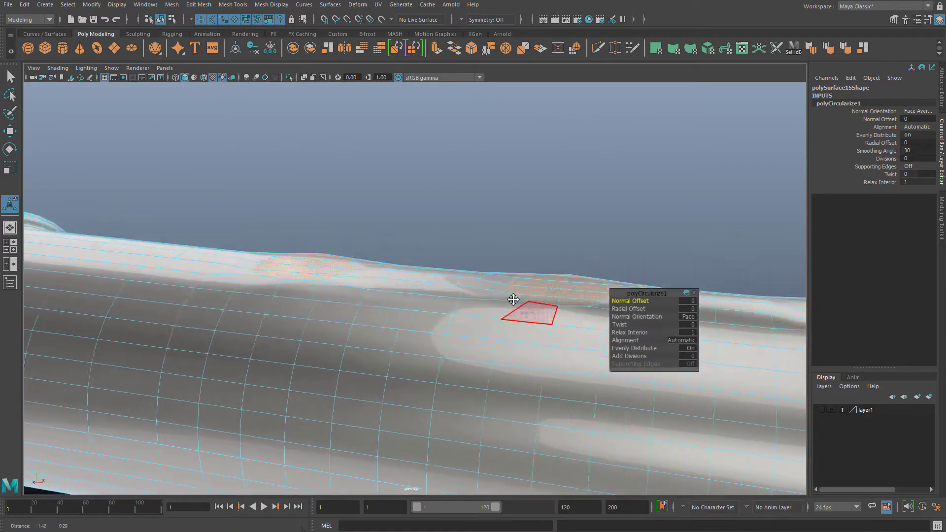
{"action": "left_click_drag", "start_coordinate": [513, 299], "coordinate": [425, 262], "text": "alt"}
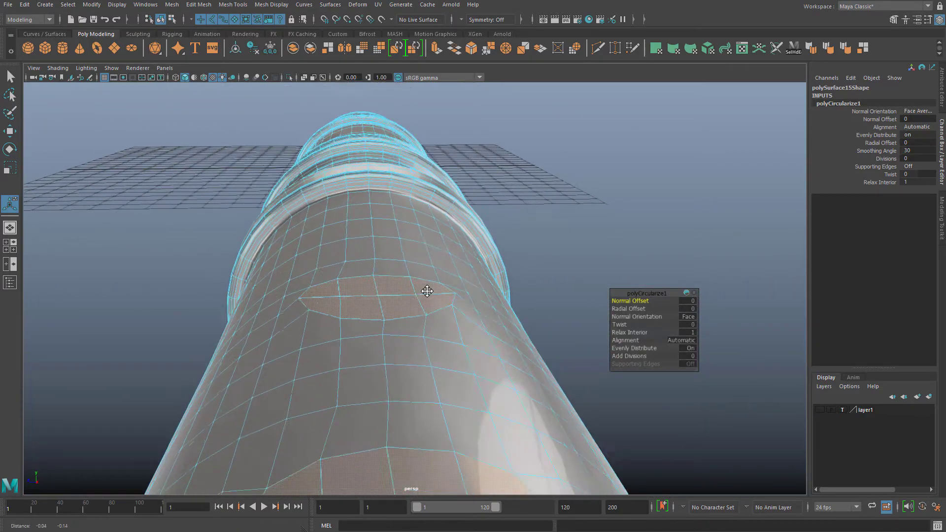
{"action": "left_click_drag", "start_coordinate": [427, 291], "coordinate": [449, 288], "text": "alt"}
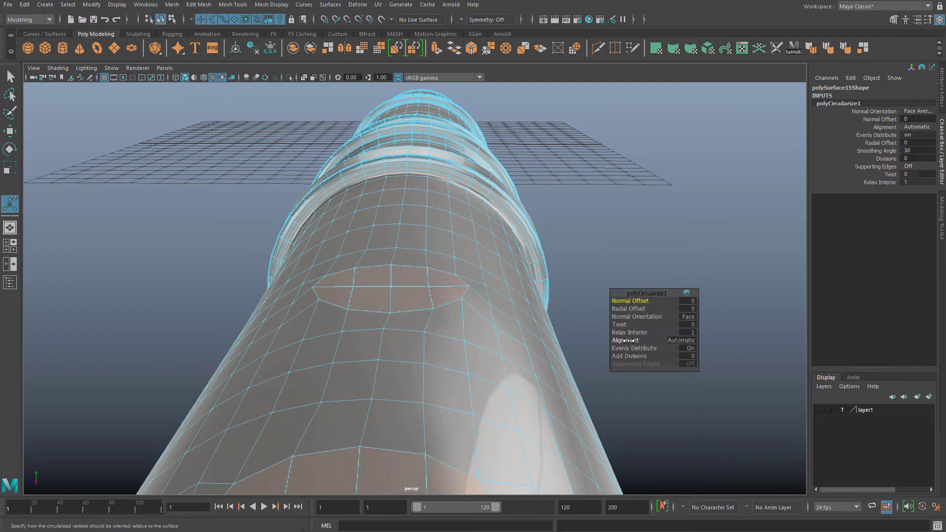
{"action": "left_click_drag", "start_coordinate": [676, 340], "coordinate": [389, 308], "text": "alt"}
{"action": "middle_click_drag", "start_coordinate": [389, 308], "coordinate": [358, 207], "text": "alt"}
{"action": "right_click_drag", "start_coordinate": [359, 207], "coordinate": [393, 279], "text": "alt"}
{"action": "left_click_drag", "start_coordinate": [392, 279], "coordinate": [378, 275], "text": "alt"}
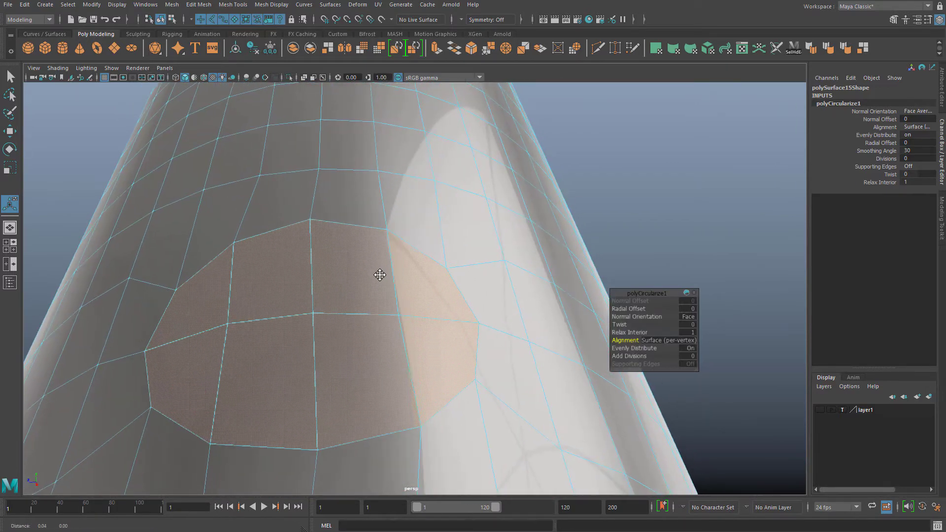
{"action": "middle_click_drag", "start_coordinate": [378, 274], "coordinate": [362, 267], "text": "alt"}
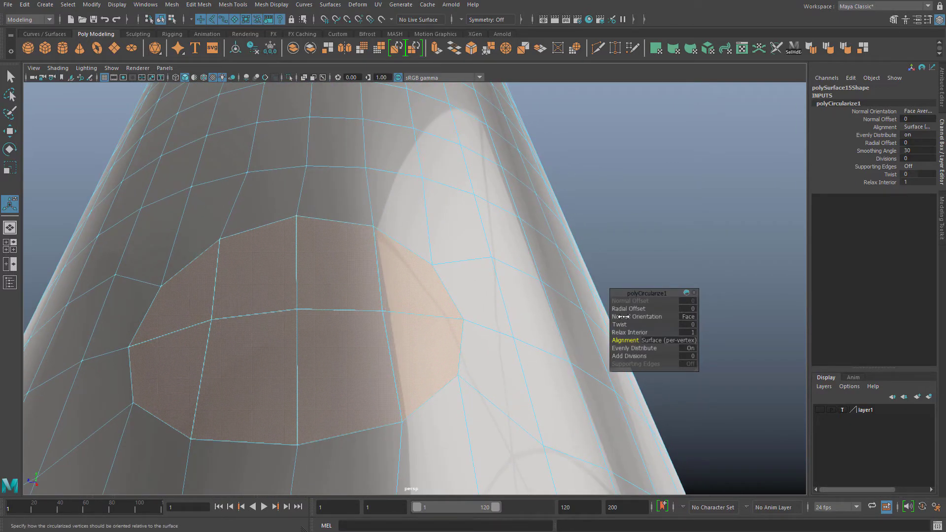
- Set the Circularize twist to -2.8, adjust the radial offset, and delete the circular faces to open the tube's holes
{"action": "left_click_drag", "start_coordinate": [623, 323], "coordinate": [609, 323]}
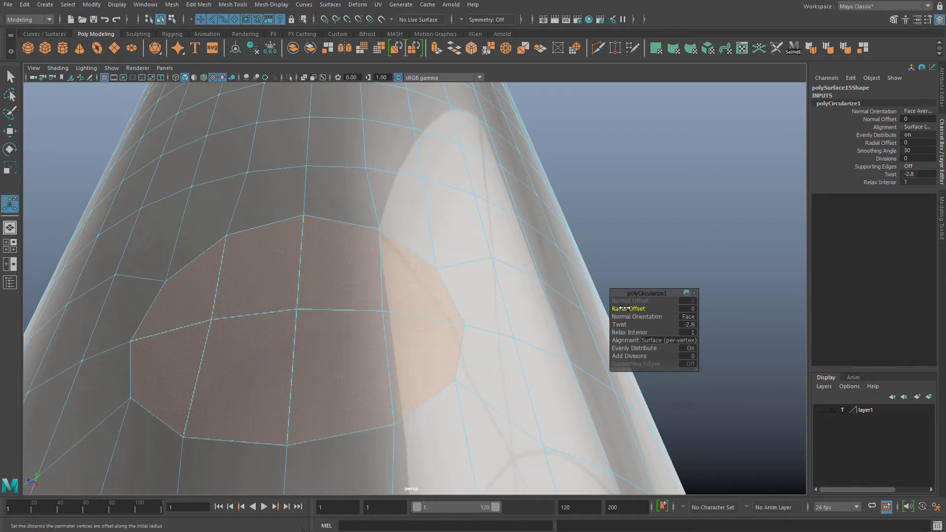
{"action": "left_click_drag", "start_coordinate": [625, 308], "coordinate": [450, 260]}
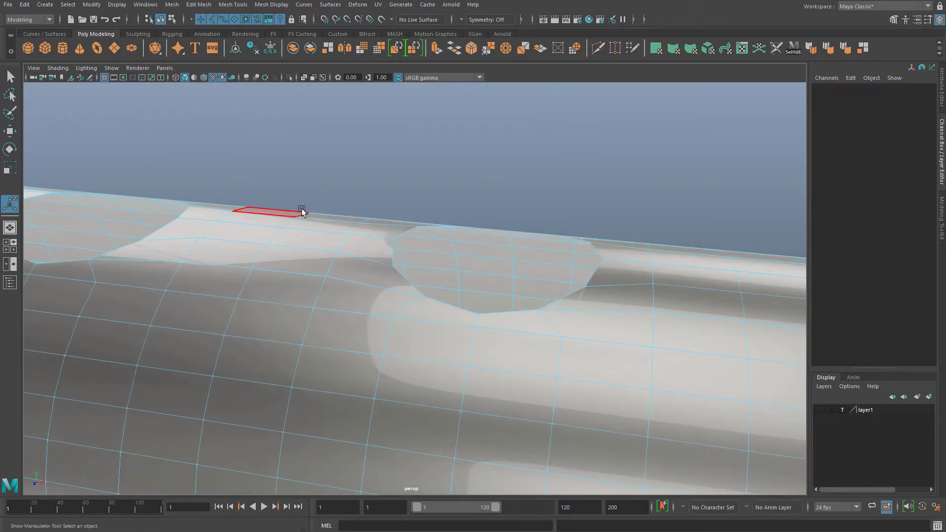
{"action": "right_click_drag", "start_coordinate": [426, 245], "coordinate": [422, 268]}
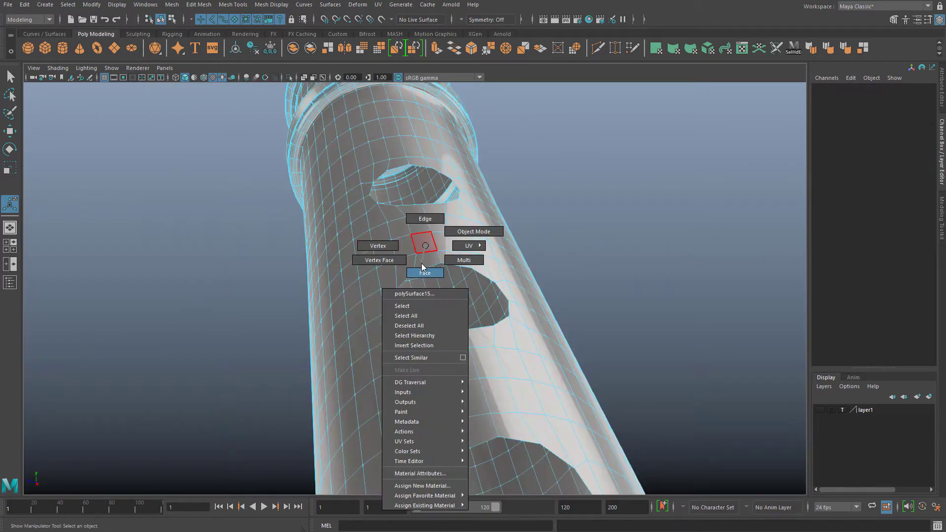
- Select all faces of the recorder mesh and extrude them to give the tube and its holes wall thickness
{"action": "key", "text": "q"}
{"action": "double_click", "coordinate": [402, 246]}
{"action": "left_click_drag", "start_coordinate": [142, 152], "coordinate": [709, 480]}
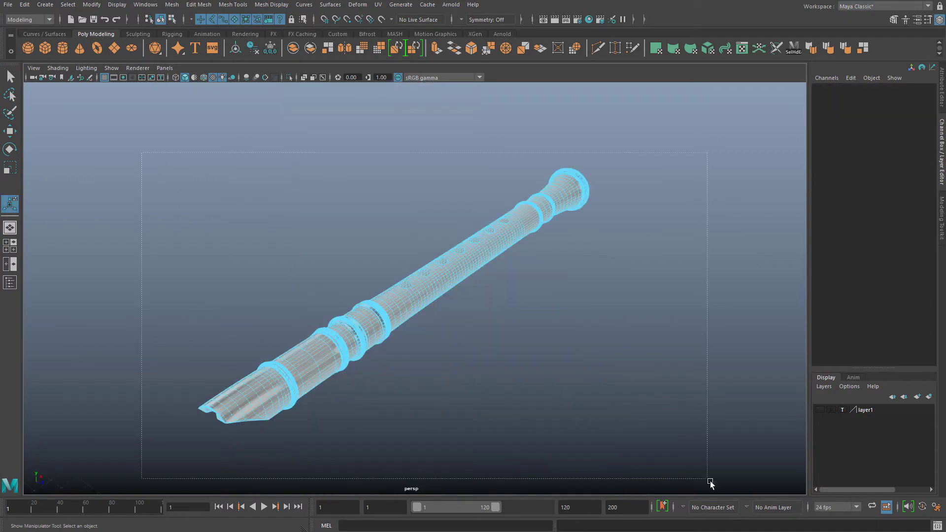
{"action": "scroll", "coordinate": [498, 285], "scroll_direction": "up", "scroll_amount": 8}
{"action": "middle_click_drag", "start_coordinate": [459, 289], "coordinate": [591, 291], "text": "alt"}
{"action": "scroll", "coordinate": [591, 290], "scroll_direction": "up", "scroll_amount": 1}
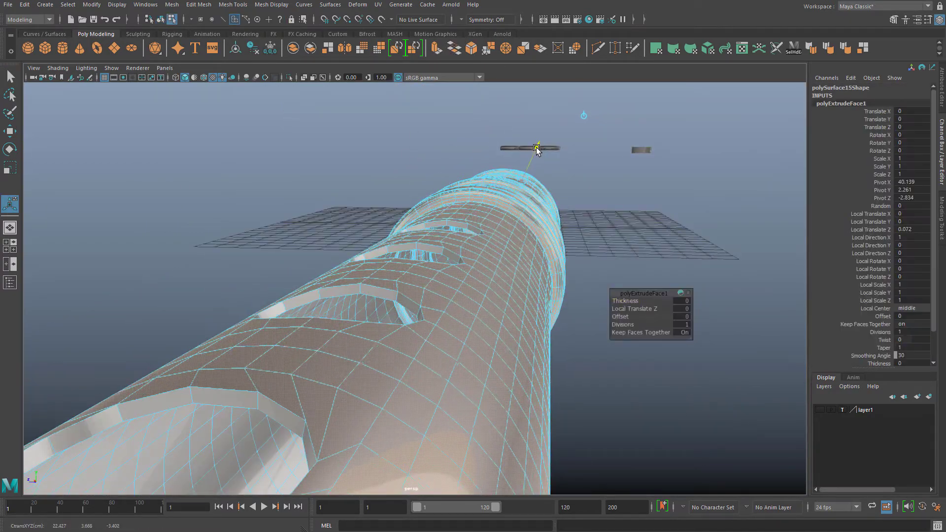
{"action": "left_click_drag", "start_coordinate": [473, 286], "coordinate": [507, 222], "text": "alt"}
{"action": "right_click_drag", "start_coordinate": [507, 222], "coordinate": [562, 216]}
{"action": "left_click", "coordinate": [279, 6]}
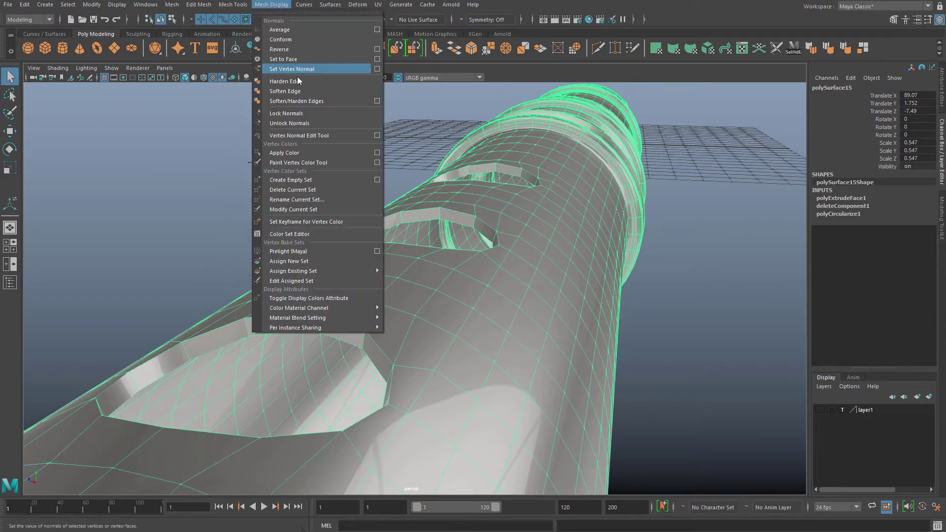
{"action": "left_click", "coordinate": [226, 178]}
{"action": "scroll", "coordinate": [490, 235], "scroll_direction": "down", "scroll_amount": 4}
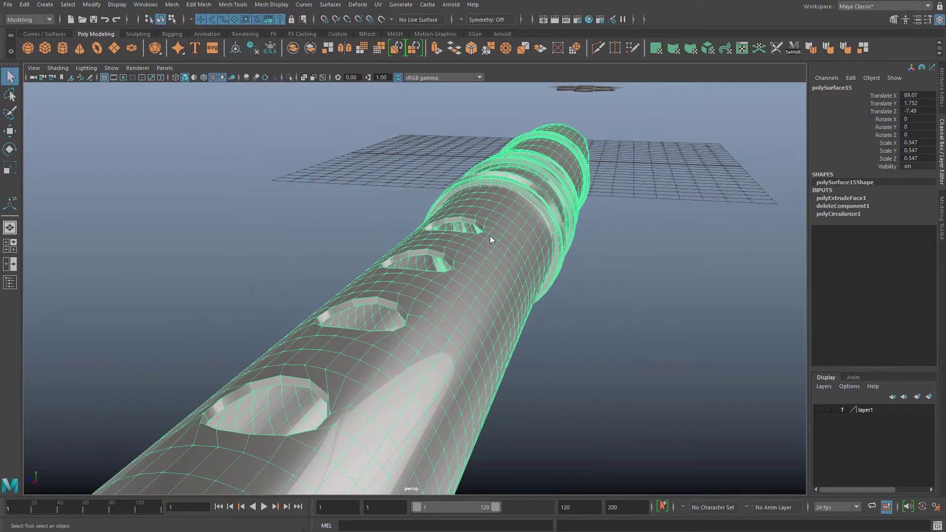
{"action": "right_click_drag", "start_coordinate": [467, 239], "coordinate": [469, 209]}
{"action": "right_click_drag", "start_coordinate": [469, 209], "coordinate": [468, 247]}
{"action": "left_click_drag", "start_coordinate": [468, 247], "coordinate": [539, 255], "text": "alt"}
{"action": "middle_click_drag", "start_coordinate": [633, 278], "coordinate": [487, 285], "text": "alt"}
{"action": "scroll", "coordinate": [488, 285], "scroll_direction": "up", "scroll_amount": 2}
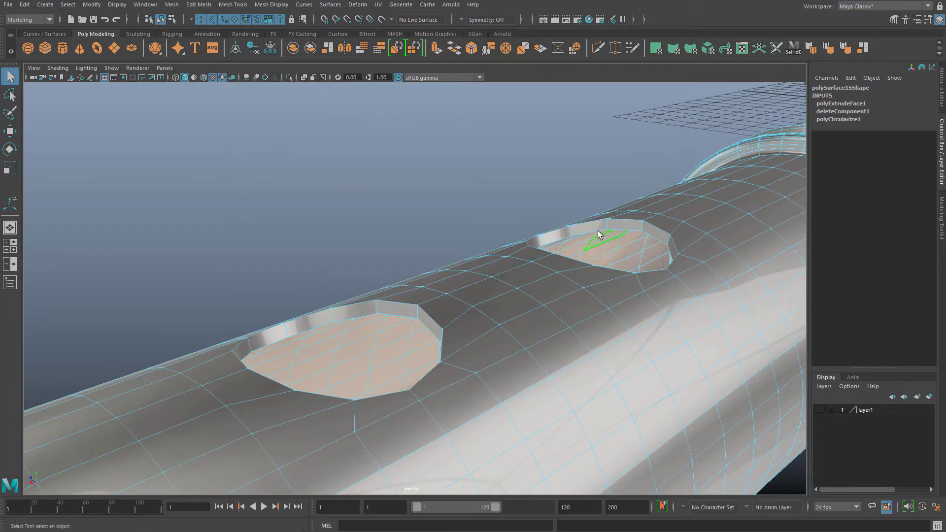
{"action": "right_click_drag", "start_coordinate": [594, 234], "coordinate": [574, 215]}
{"action": "left_click_drag", "start_coordinate": [574, 219], "coordinate": [281, 199], "text": "alt"}
{"action": "scroll", "coordinate": [482, 288], "scroll_direction": "up", "scroll_amount": 4}
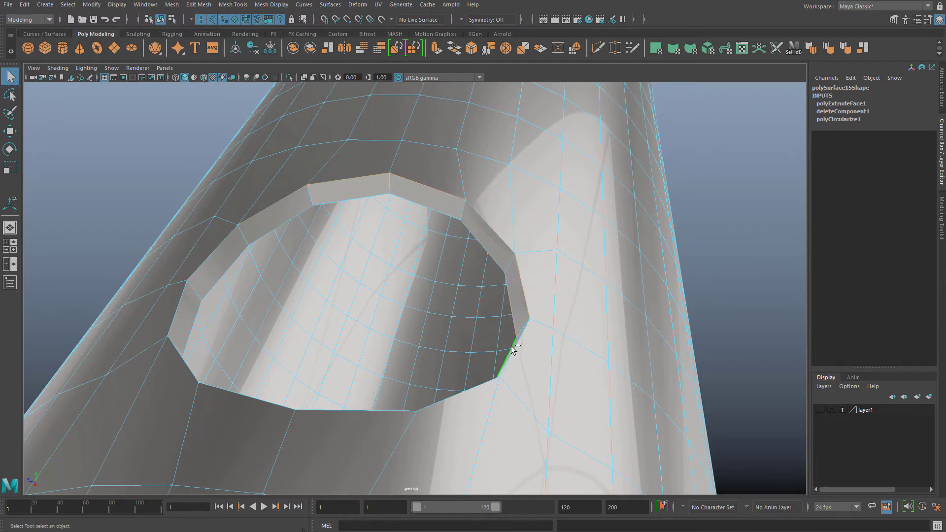
- Select the ring of wall faces inside every hole along the tube
{"action": "right_click_drag", "start_coordinate": [488, 213], "coordinate": [482, 233]}
{"action": "left_click_drag", "start_coordinate": [408, 211], "coordinate": [433, 165], "text": "alt"}
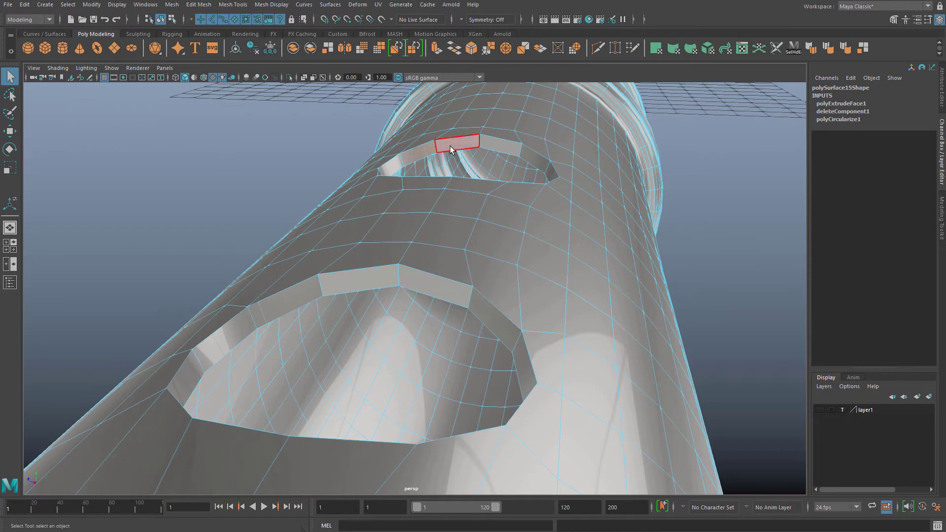
{"action": "left_click", "coordinate": [376, 275], "text": "shift"}
{"action": "double_click", "coordinate": [426, 280], "text": "shift"}
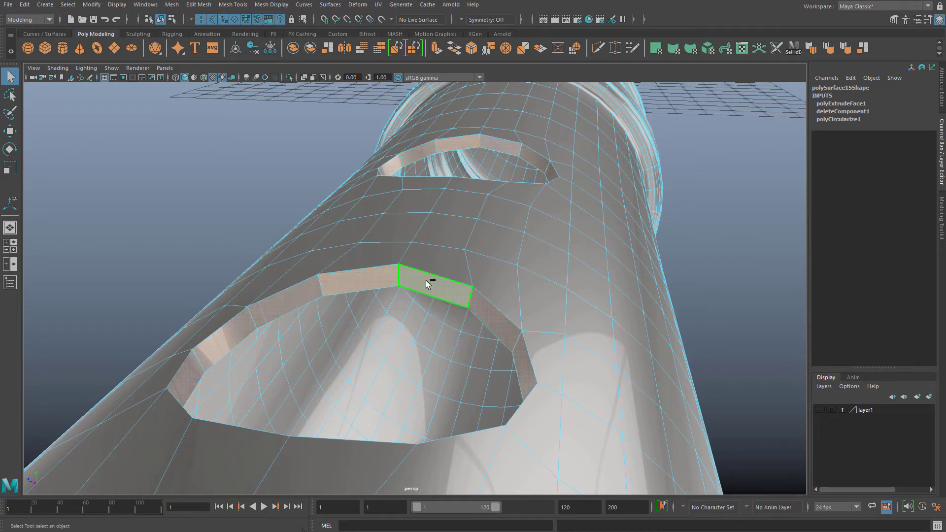
{"action": "scroll", "coordinate": [426, 280], "scroll_direction": "down", "scroll_amount": 3}
{"action": "middle_click_drag", "start_coordinate": [426, 280], "coordinate": [405, 190], "text": "alt"}
{"action": "scroll", "coordinate": [476, 210], "scroll_direction": "down", "scroll_amount": 3}
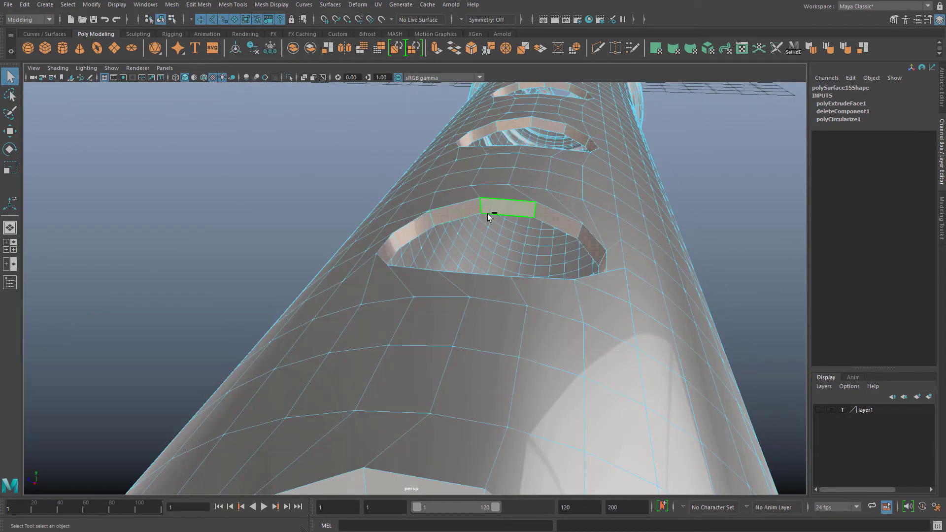
{"action": "scroll", "coordinate": [486, 215], "scroll_direction": "down", "scroll_amount": 5}
{"action": "middle_click_drag", "start_coordinate": [440, 338], "coordinate": [429, 298], "text": "alt"}
{"action": "scroll", "coordinate": [423, 297], "scroll_direction": "up", "scroll_amount": 4}
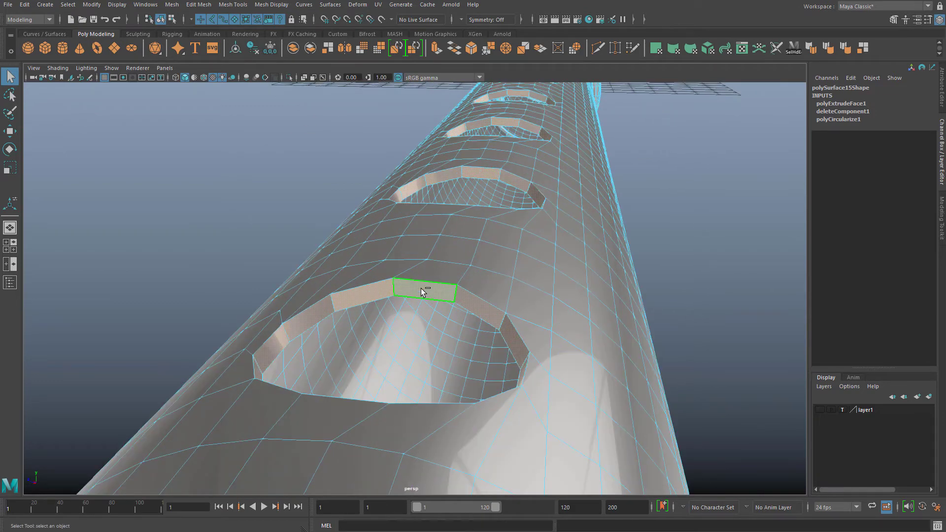
- Convert the wall-face selection to its perimeter edges and bevel the rims of all the holes
{"action": "right_click_drag", "start_coordinate": [421, 288], "coordinate": [459, 252], "text": "ctrl"}
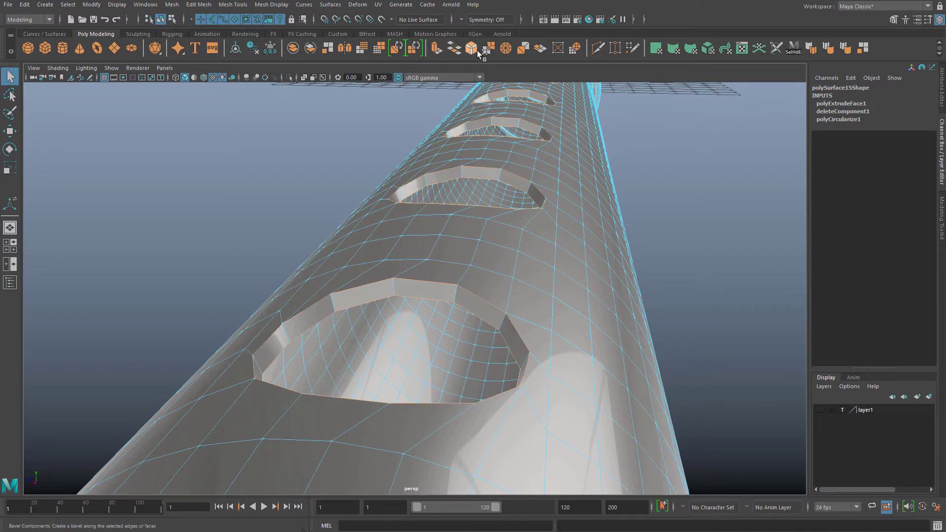
{"action": "key", "text": "ctrl+b"}
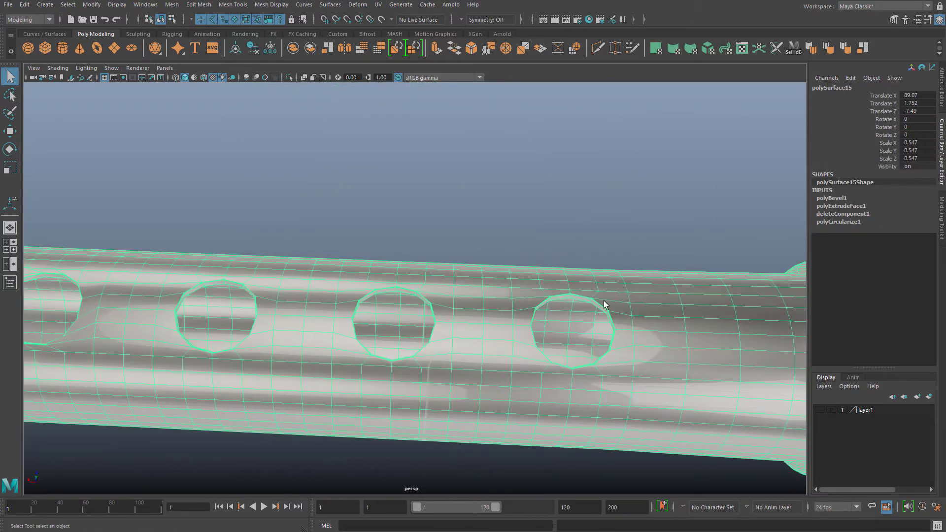
{"action": "left_click_drag", "start_coordinate": [602, 302], "coordinate": [469, 187], "text": "alt"}
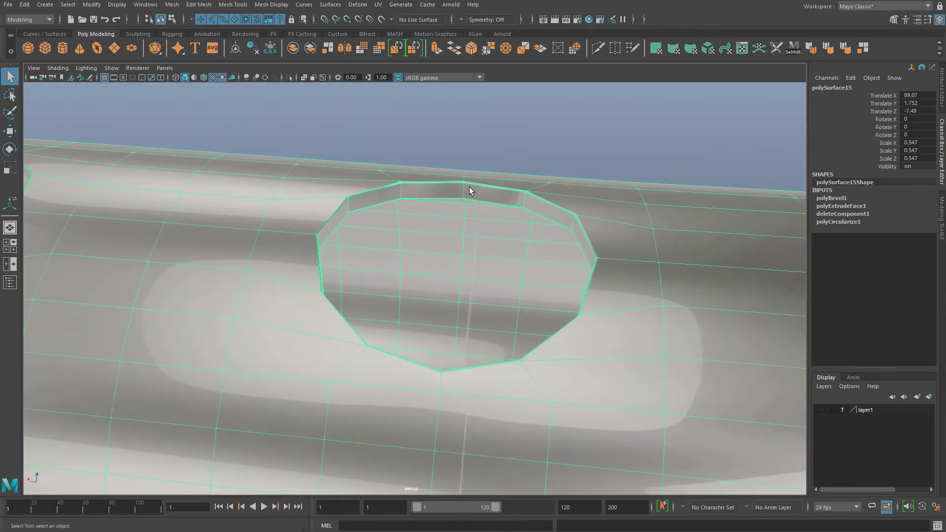
- Bevel the edge loop running through the middle of the end hole, with a fraction of 0.08
{"action": "right_click_drag", "start_coordinate": [469, 187], "coordinate": [478, 217]}
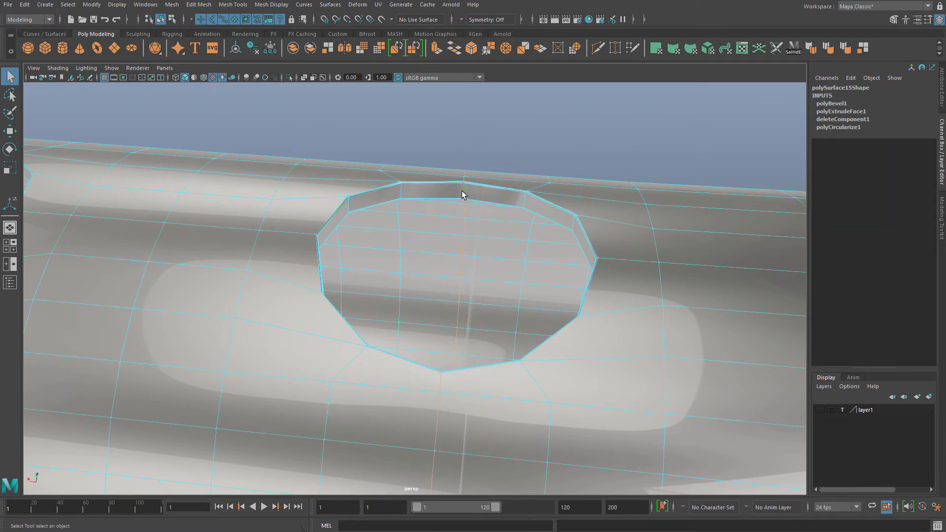
{"action": "left_click_drag", "start_coordinate": [471, 225], "coordinate": [428, 208], "text": "alt"}
{"action": "left_click_drag", "start_coordinate": [435, 301], "coordinate": [442, 270], "text": "alt"}
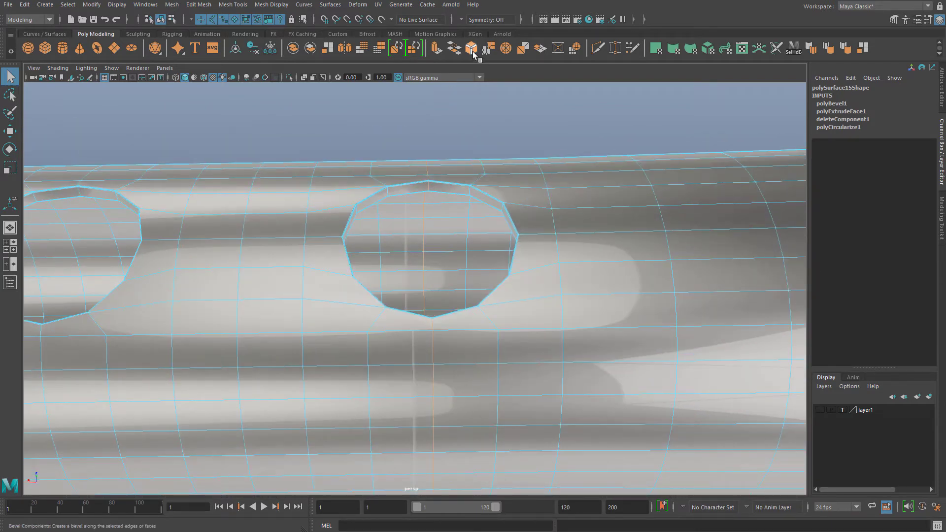
{"action": "key", "text": "ctrl+b"}
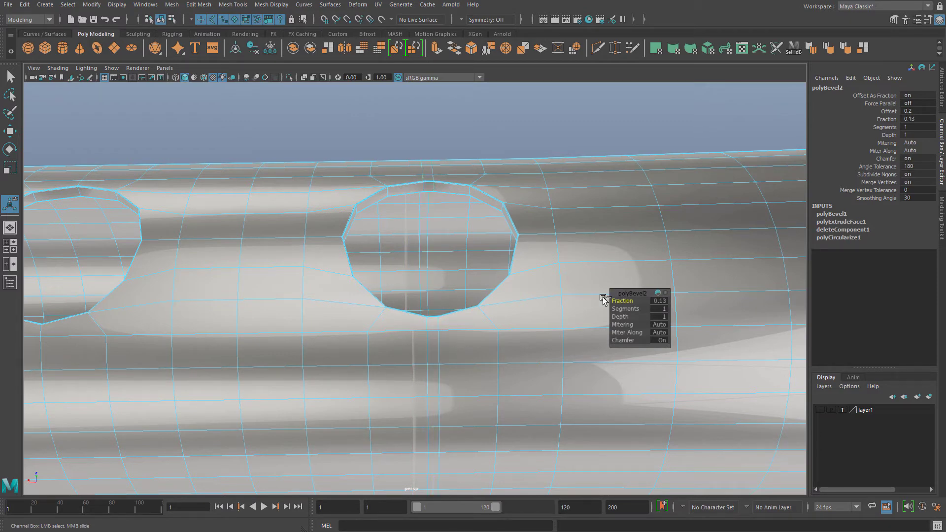
{"action": "left_click_drag", "start_coordinate": [600, 299], "coordinate": [473, 211], "text": "alt"}
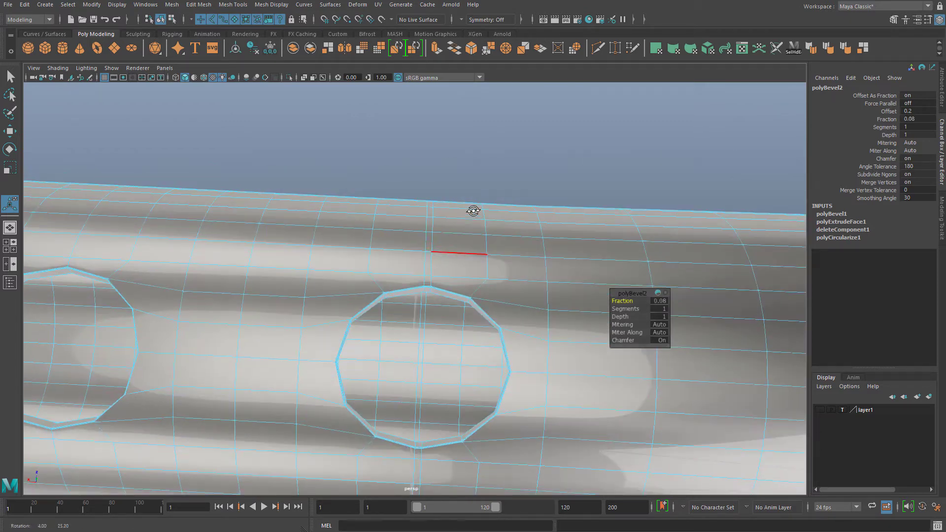
- In the top view, select all faces on the mouthpiece side of the bevelled loop and move them along the tube, stretching the end hole into a slot
{"action": "right_click_drag", "start_coordinate": [472, 254], "coordinate": [476, 280]}
{"action": "scroll", "coordinate": [493, 275], "scroll_direction": "down", "scroll_amount": 4}
{"action": "middle_click_drag", "start_coordinate": [492, 275], "coordinate": [490, 223], "text": "alt"}
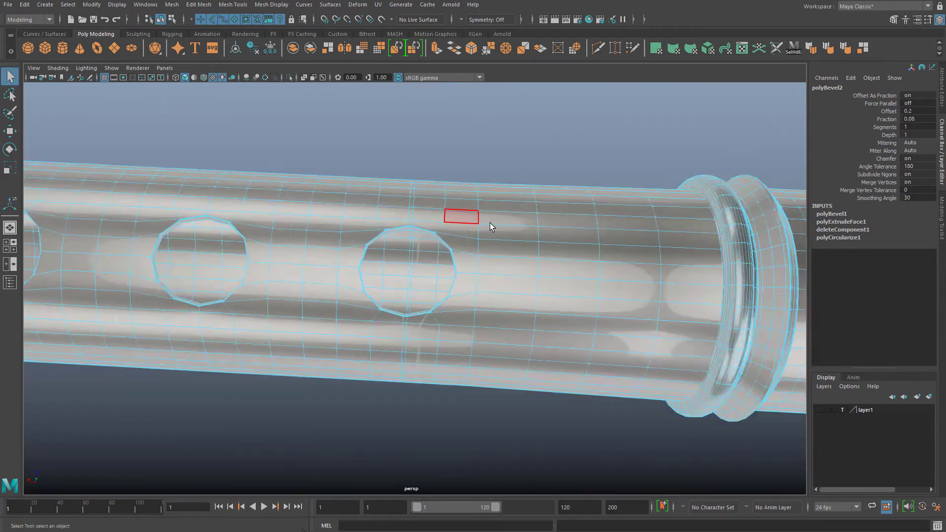
{"action": "key", "text": "space"}
{"action": "key", "text": "space"}
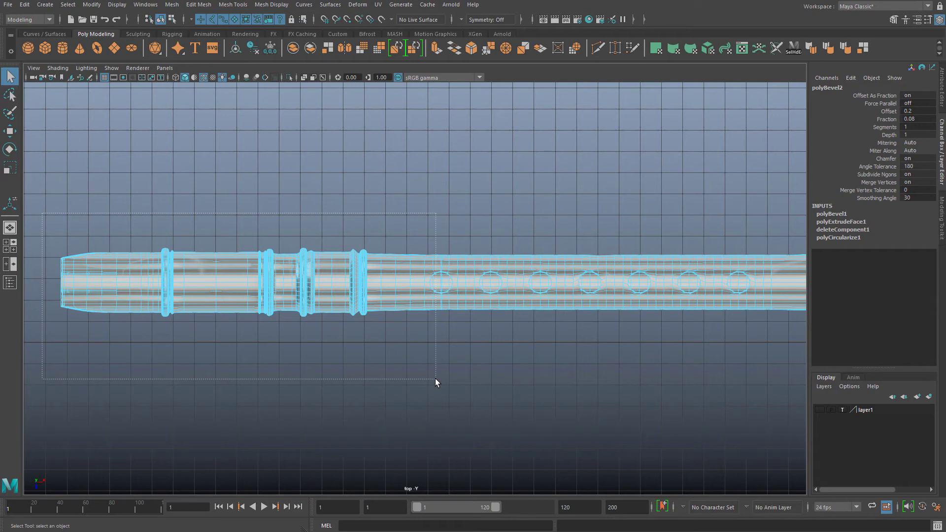
{"action": "left_click_drag", "start_coordinate": [438, 379], "coordinate": [435, 377]}
{"action": "scroll", "coordinate": [436, 296], "scroll_direction": "up", "scroll_amount": 4}
{"action": "key", "text": "w"}
{"action": "scroll", "coordinate": [365, 320], "scroll_direction": "down", "scroll_amount": 3}
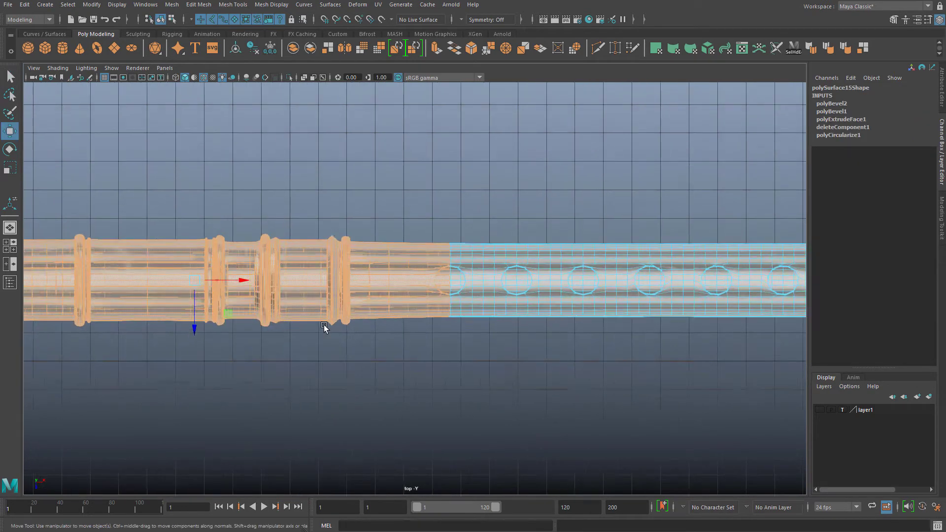
{"action": "scroll", "coordinate": [269, 295], "scroll_direction": "up", "scroll_amount": 2}
{"action": "scroll", "coordinate": [270, 287], "scroll_direction": "up", "scroll_amount": 1}
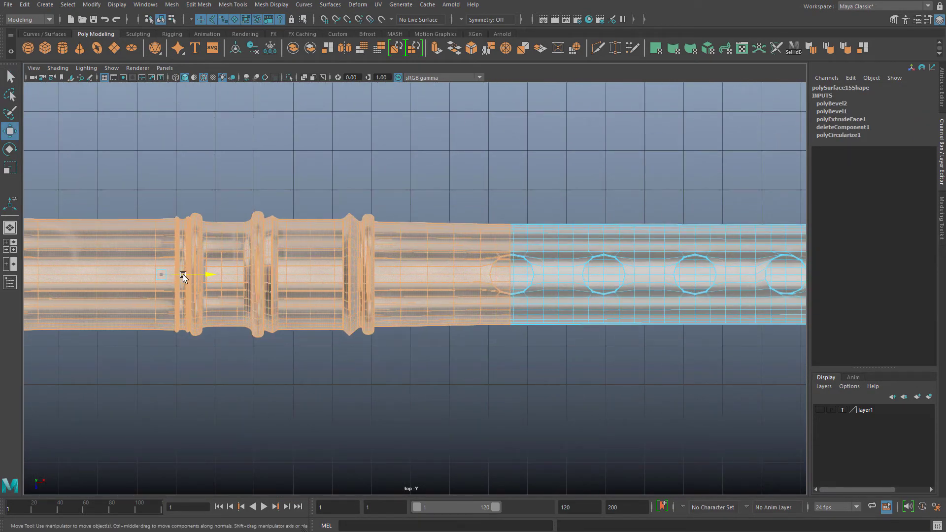
{"action": "right_click_drag", "start_coordinate": [519, 265], "coordinate": [597, 249]}
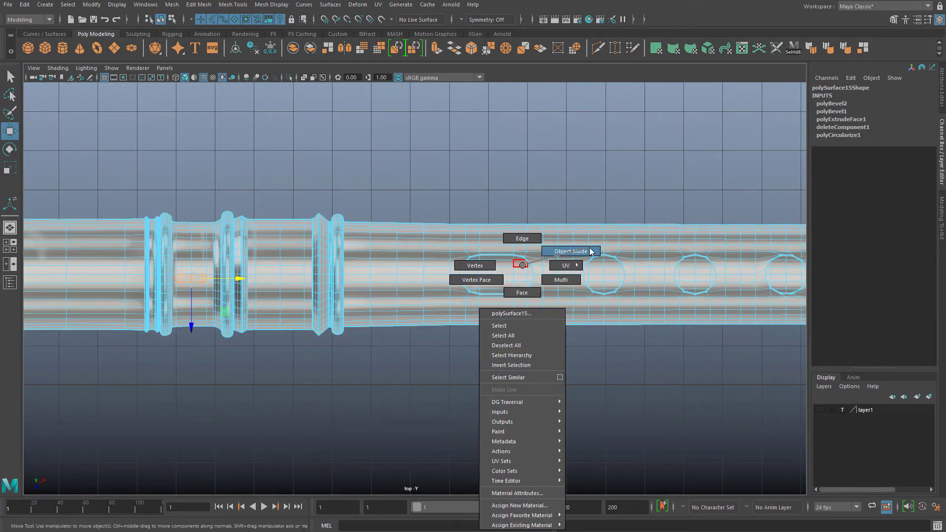
{"action": "key", "text": "space"}
{"action": "key", "text": "space"}
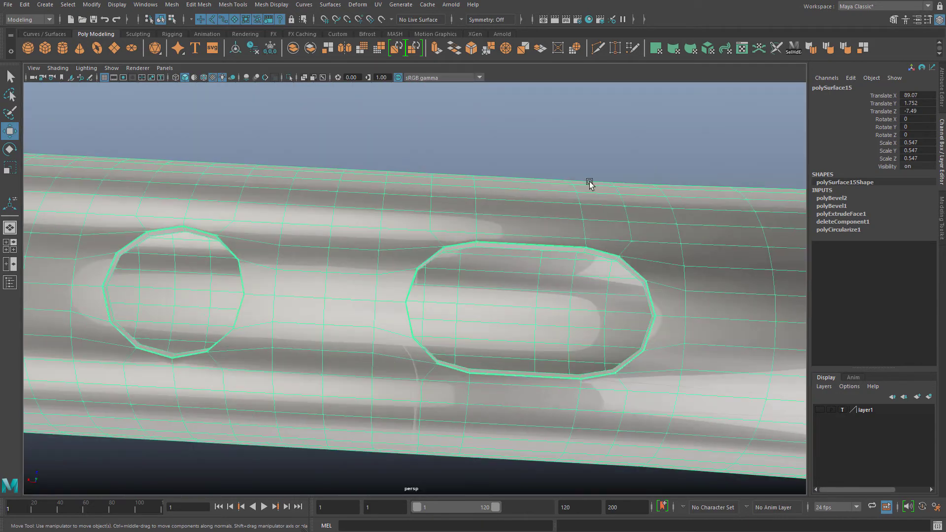
- Preview the slotted mesh smoothed, accepting the smooth level check, and return to the unsmoothed display
{"action": "left_click", "coordinate": [537, 148]}
{"action": "left_click_drag", "start_coordinate": [537, 148], "coordinate": [463, 169], "text": "alt"}
{"action": "left_click", "coordinate": [463, 168]}
{"action": "key", "text": "3"}
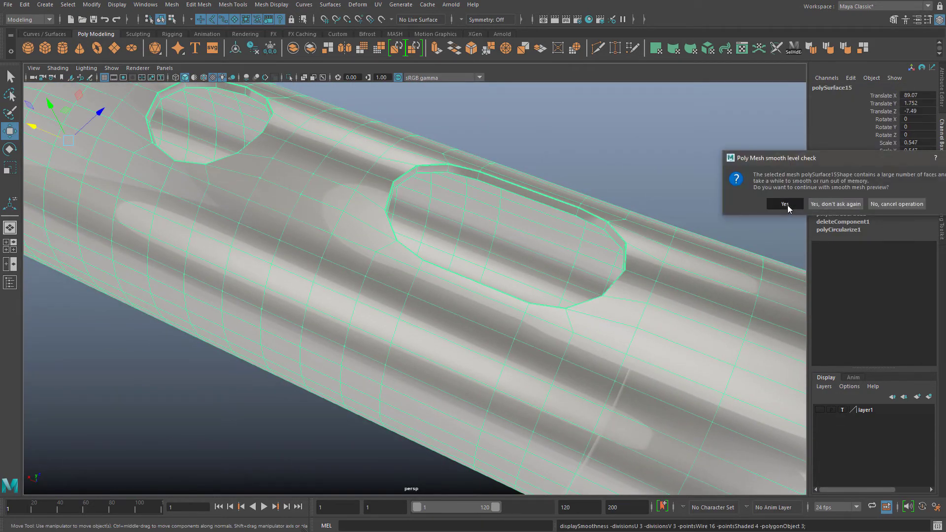
{"action": "left_click", "coordinate": [787, 205]}
{"action": "left_click_drag", "start_coordinate": [788, 205], "coordinate": [480, 277], "text": "alt"}
{"action": "key", "text": "1"}
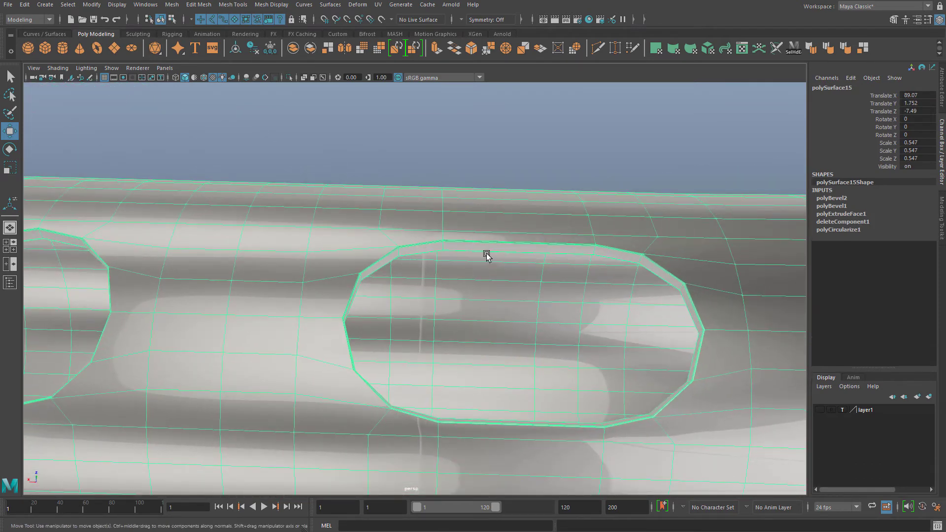
- Insert supporting edge loops where the slot's rounded ends meet its straight sides, and check the shape in smooth preview
{"action": "right_click_drag", "start_coordinate": [462, 222], "coordinate": [459, 195]}
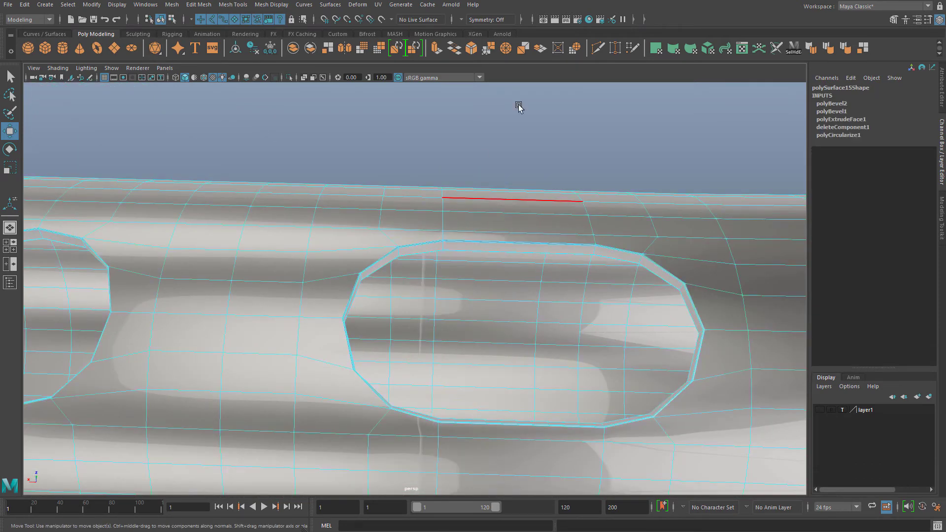
{"action": "key", "text": "ctrl+shift+x"}
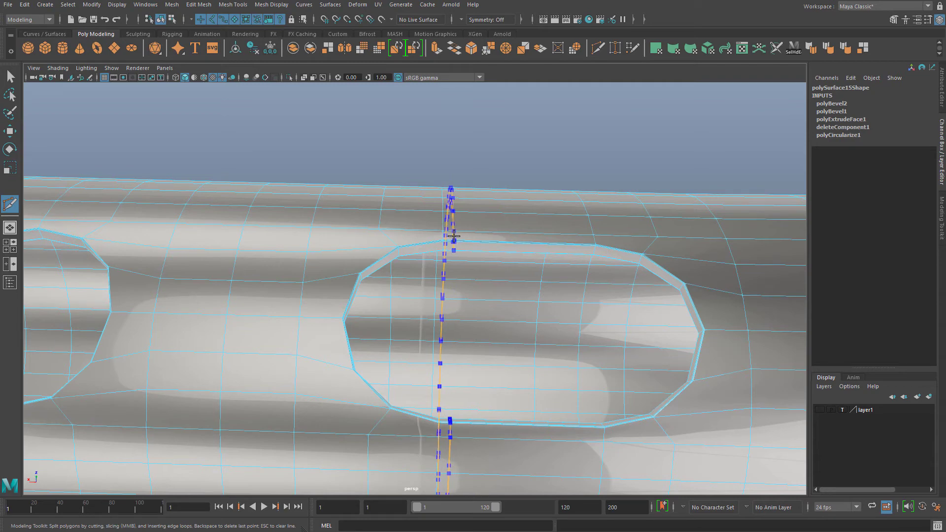
{"action": "scroll", "coordinate": [487, 233], "scroll_direction": "up", "scroll_amount": 2}
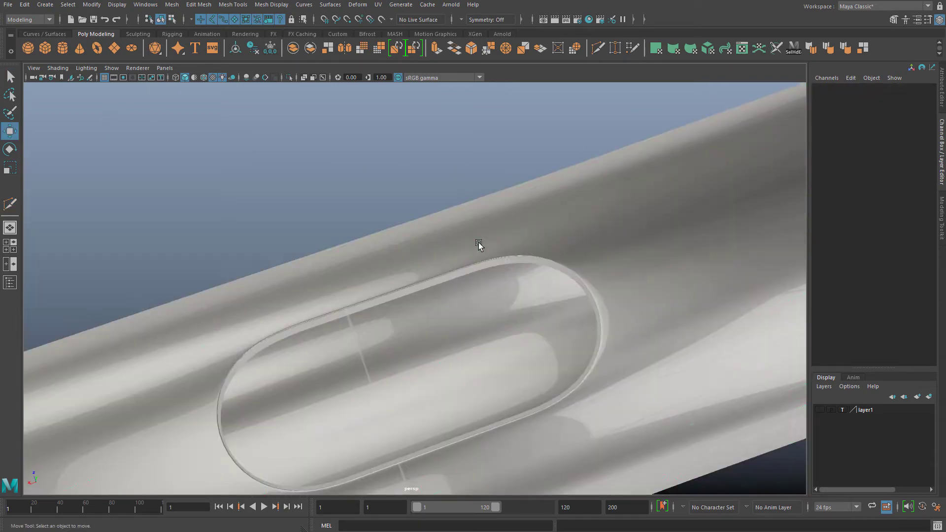
{"action": "left_click", "coordinate": [477, 242]}
{"action": "left_click_drag", "start_coordinate": [477, 242], "coordinate": [536, 205], "text": "alt"}
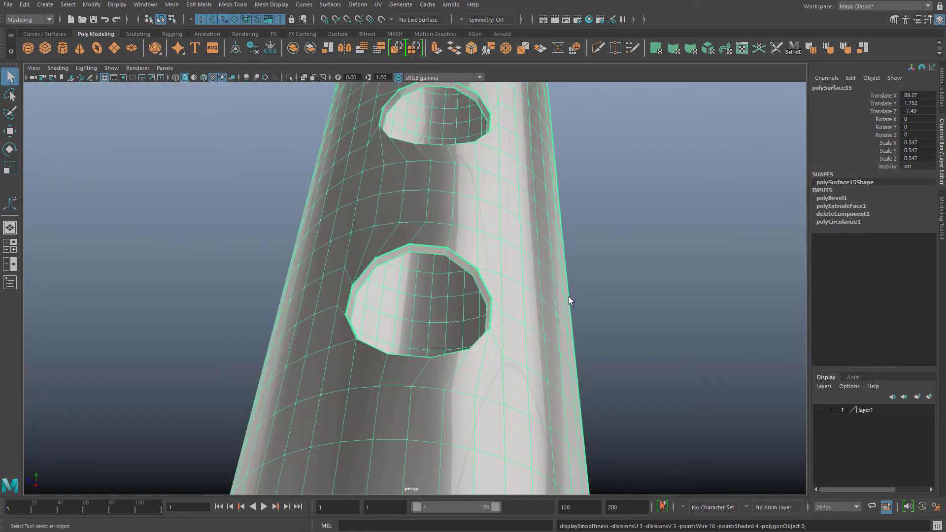
- Examine the finished recorder and its row of bevelled round holes from both ends
{"action": "left_click_drag", "start_coordinate": [569, 297], "coordinate": [433, 261], "text": "alt"}
{"action": "middle_click_drag", "start_coordinate": [433, 262], "coordinate": [460, 256], "text": "alt"}
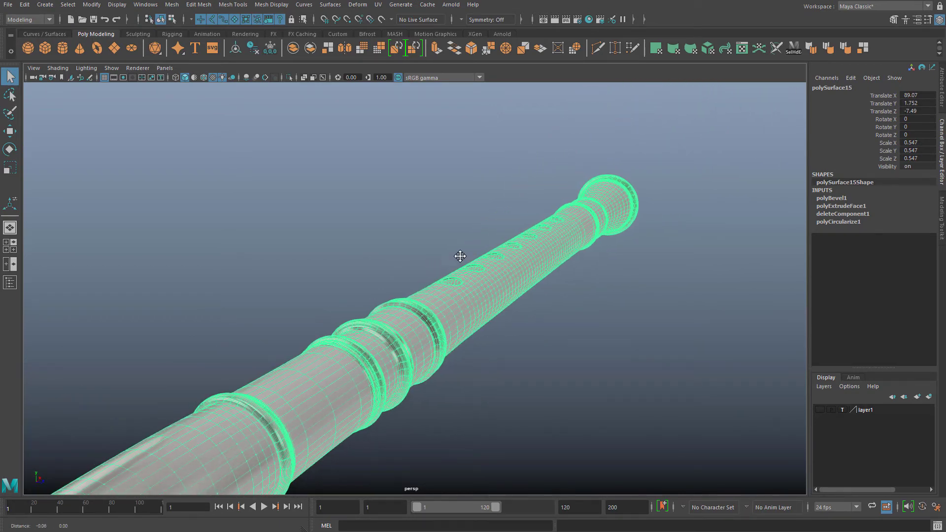
{"action": "left_click_drag", "start_coordinate": [460, 255], "coordinate": [678, 190], "text": "alt"}
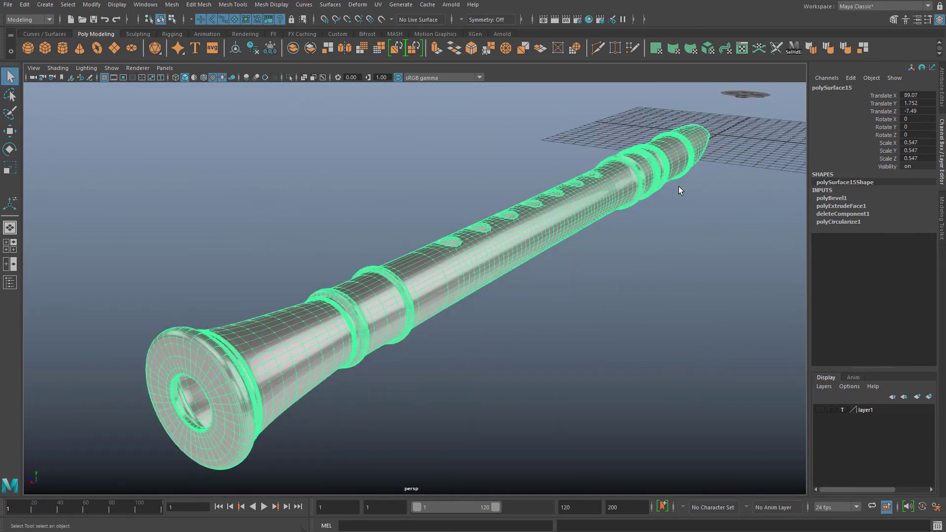
{"action": "scroll", "coordinate": [571, 233], "scroll_direction": "up", "scroll_amount": 2}
{"action": "scroll", "coordinate": [570, 234], "scroll_direction": "down", "scroll_amount": 2}
{"action": "scroll", "coordinate": [545, 223], "scroll_direction": "up", "scroll_amount": 2}
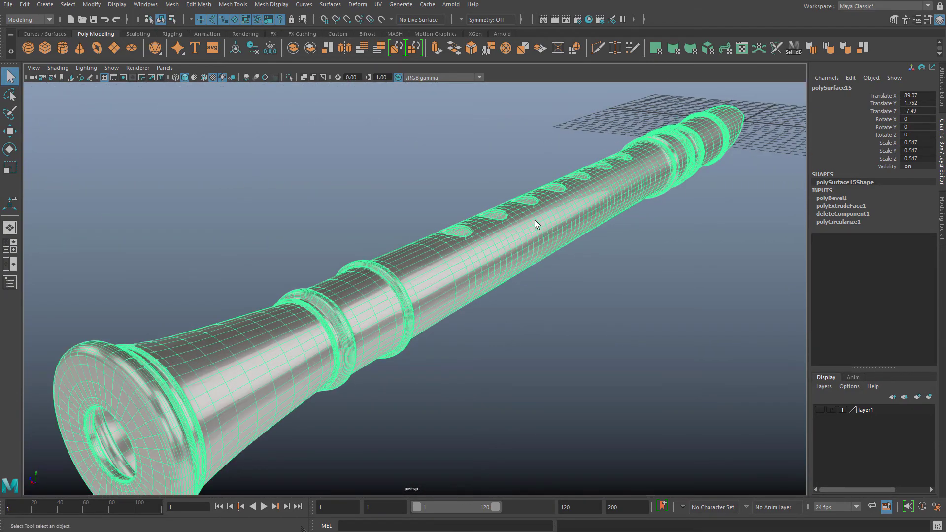
{"action": "left_click_drag", "start_coordinate": [510, 221], "coordinate": [494, 219], "text": "alt"}
{"action": "scroll", "coordinate": [676, 191], "scroll_direction": "down", "scroll_amount": 2}
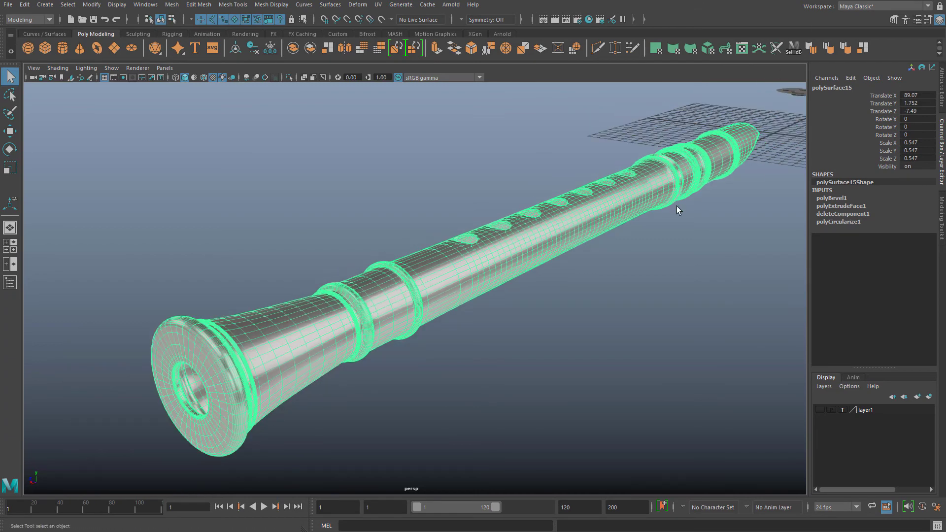
{"action": "scroll", "coordinate": [676, 206], "scroll_direction": "up", "scroll_amount": 2}
{"action": "scroll", "coordinate": [641, 201], "scroll_direction": "down", "scroll_amount": 2}
{"action": "scroll", "coordinate": [687, 257], "scroll_direction": "down", "scroll_amount": 1}
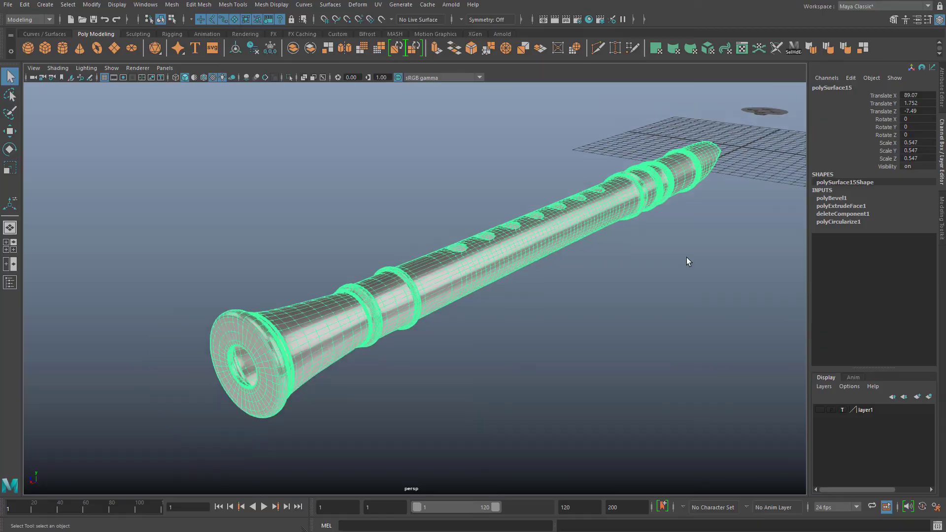